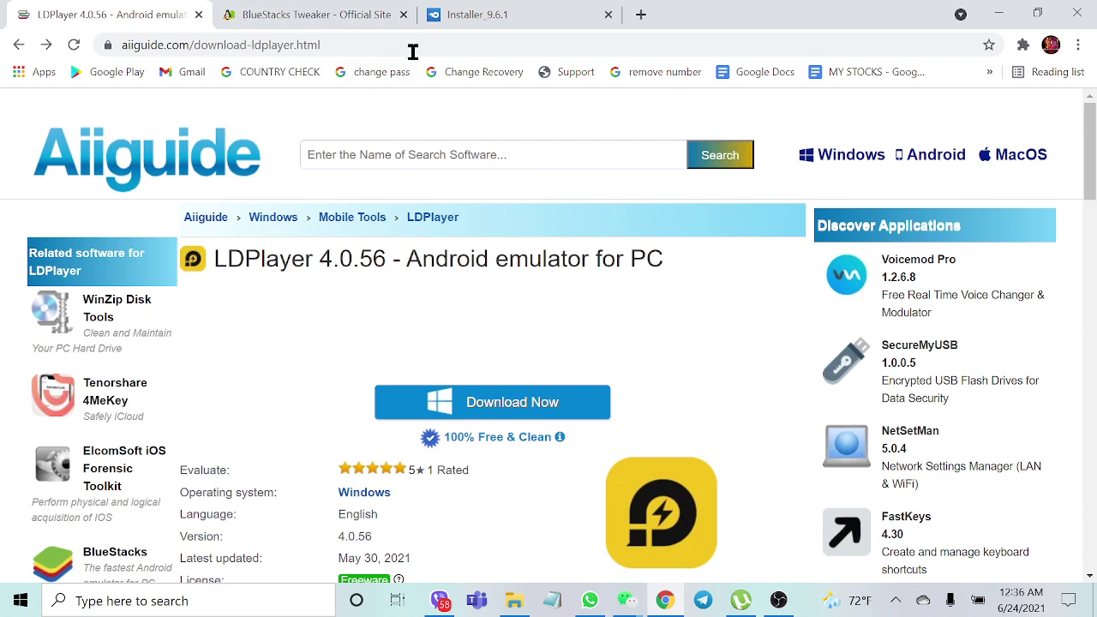
Examine the BlueStacks Tweaker site's Utils section for the Root Checker Pro 1.6.2 and Xposed Installer 3.1.5 downloads.
left_click(433, 400)
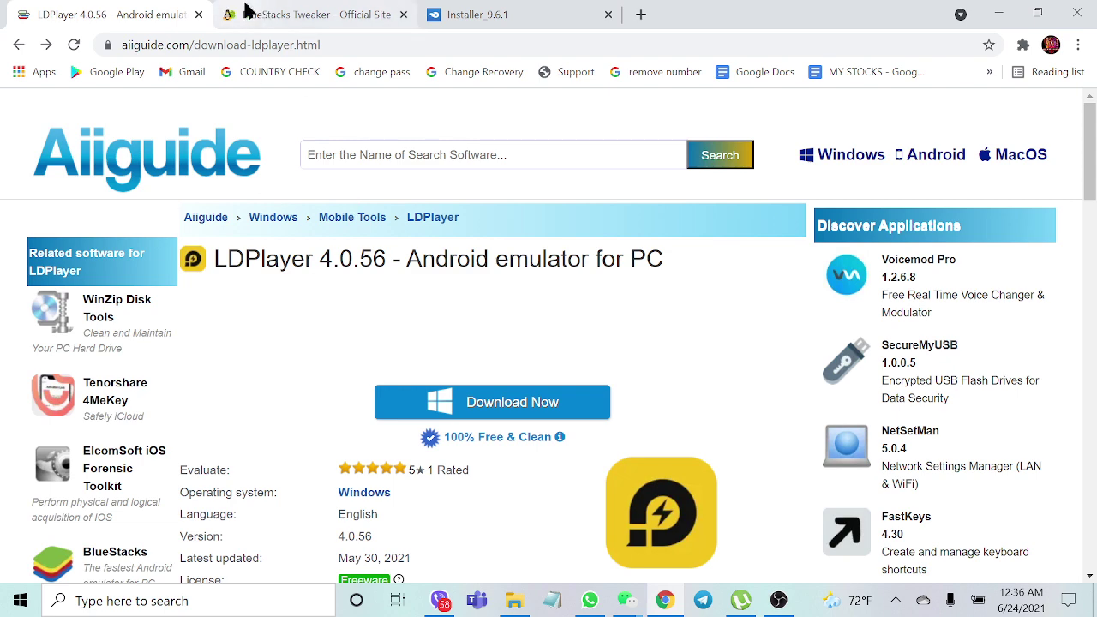
left_click(289, 14)
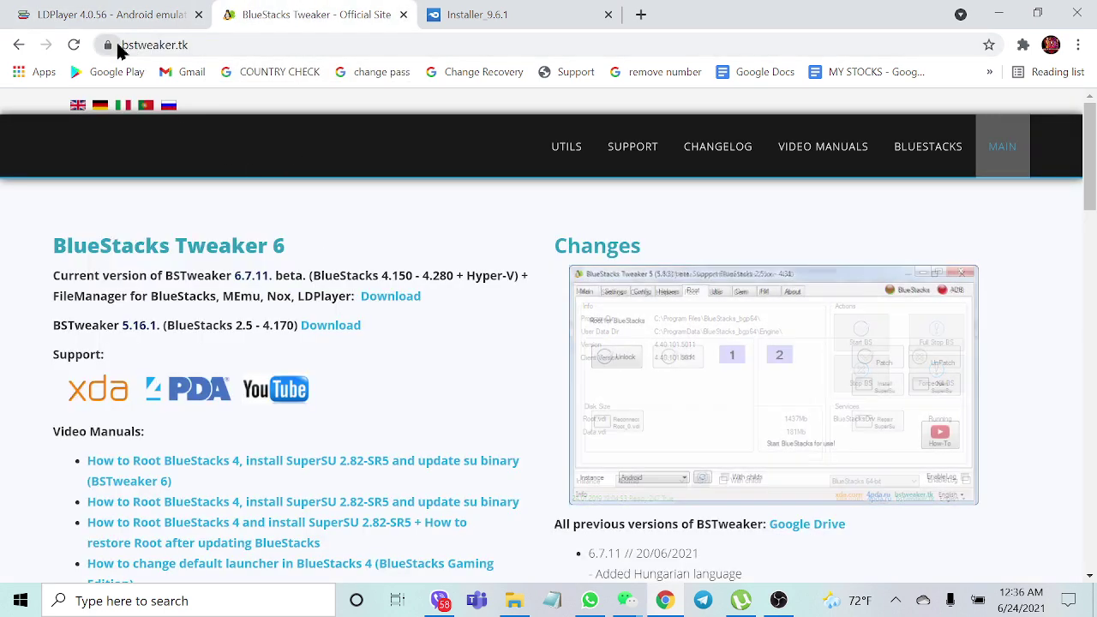
left_click_drag(125, 45, 247, 46)
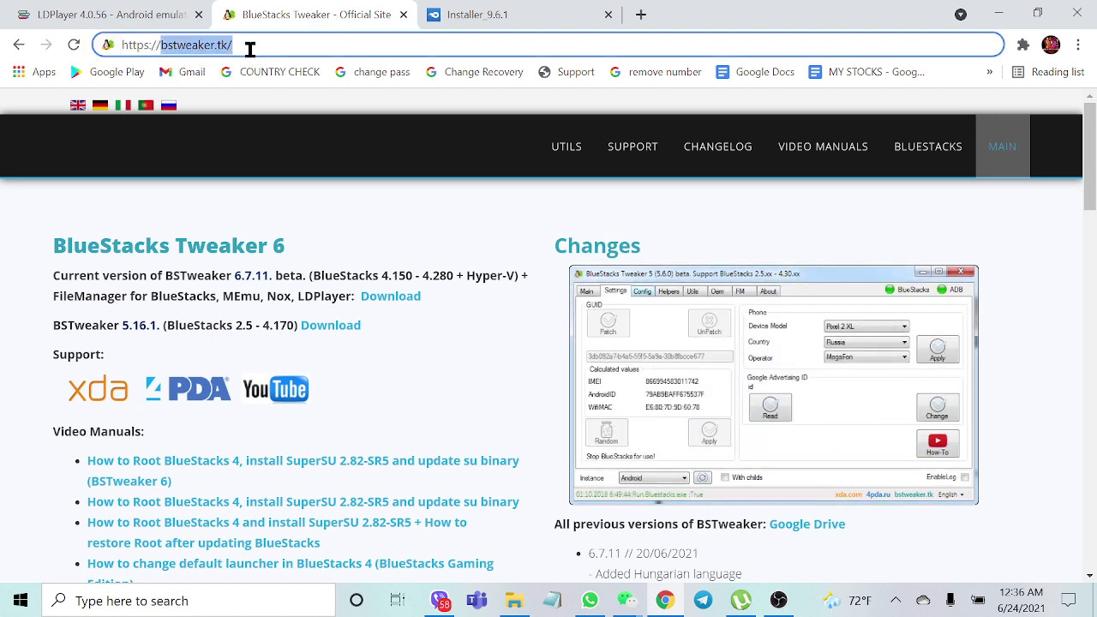
left_click(248, 47)
scroll(283, 456, "down", 15)
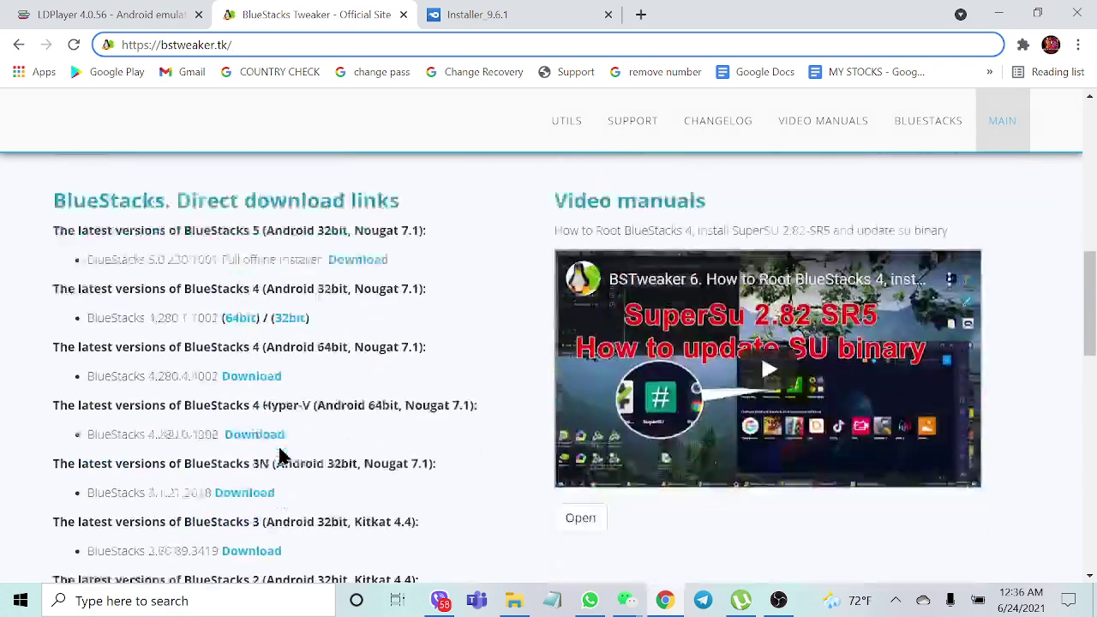
left_click_drag(100, 326, 39, 318)
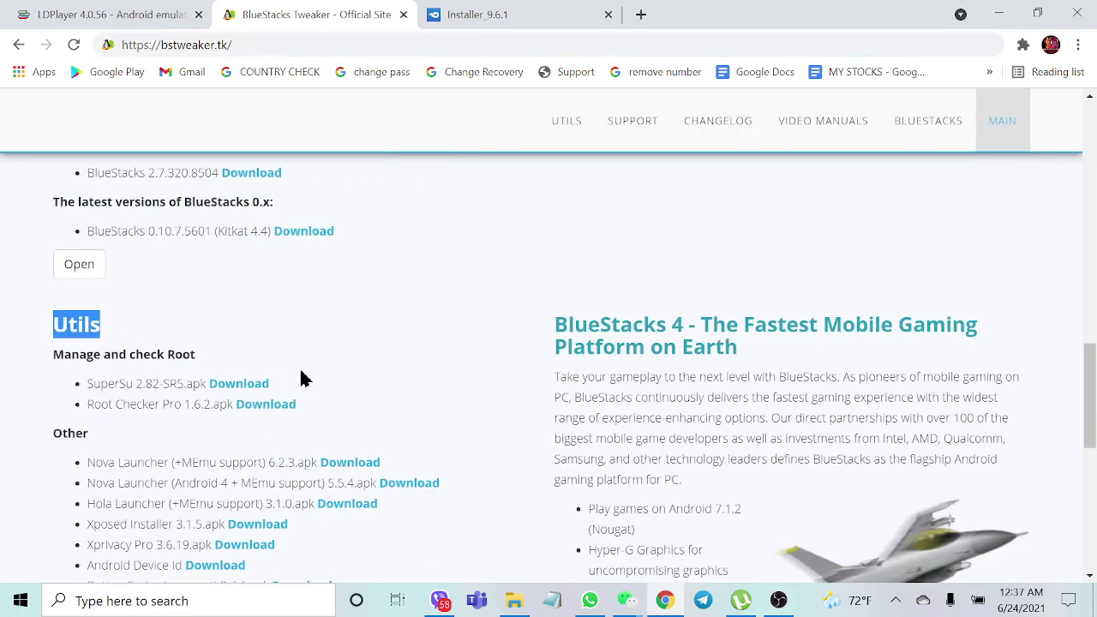
scroll(295, 368, "down", 2)
left_click_drag(109, 264, 343, 267)
left_click(357, 288)
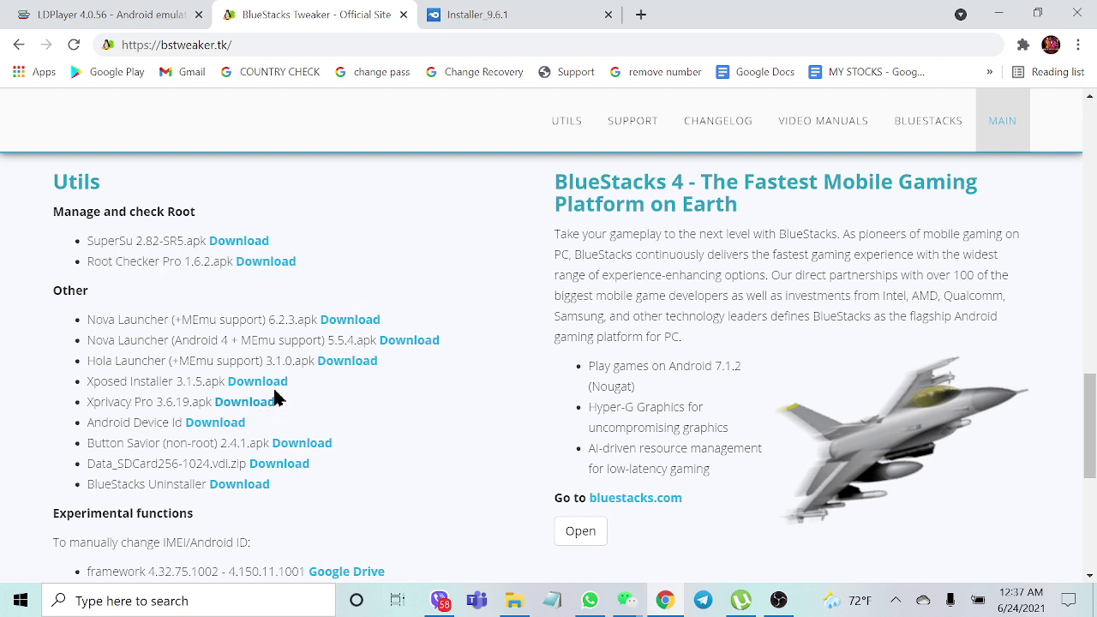
left_click_drag(297, 380, 83, 383)
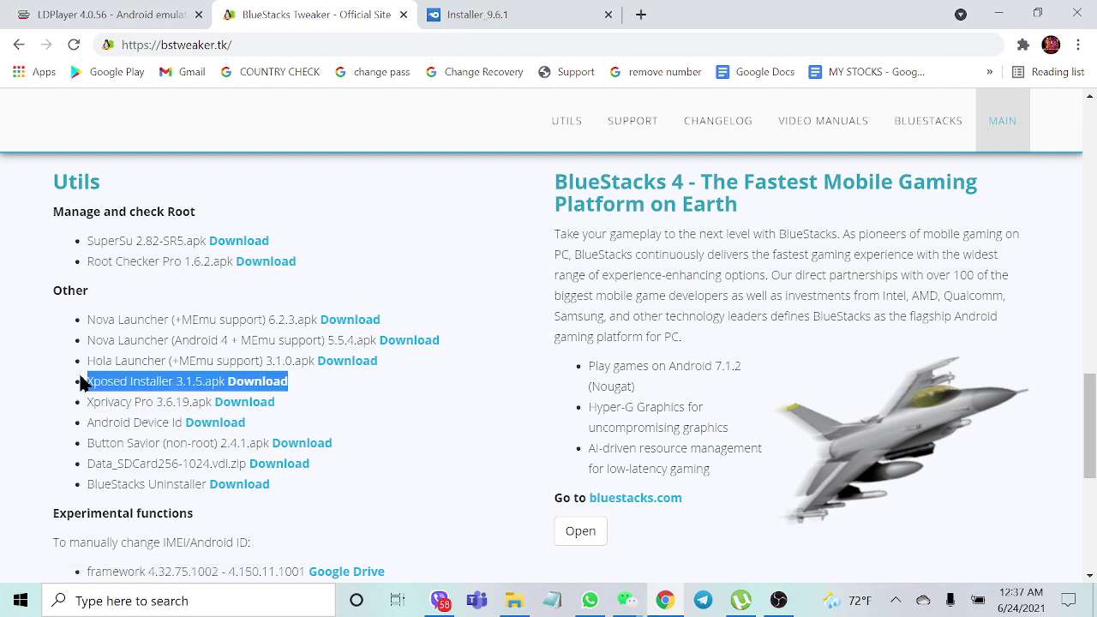
left_click(337, 284)
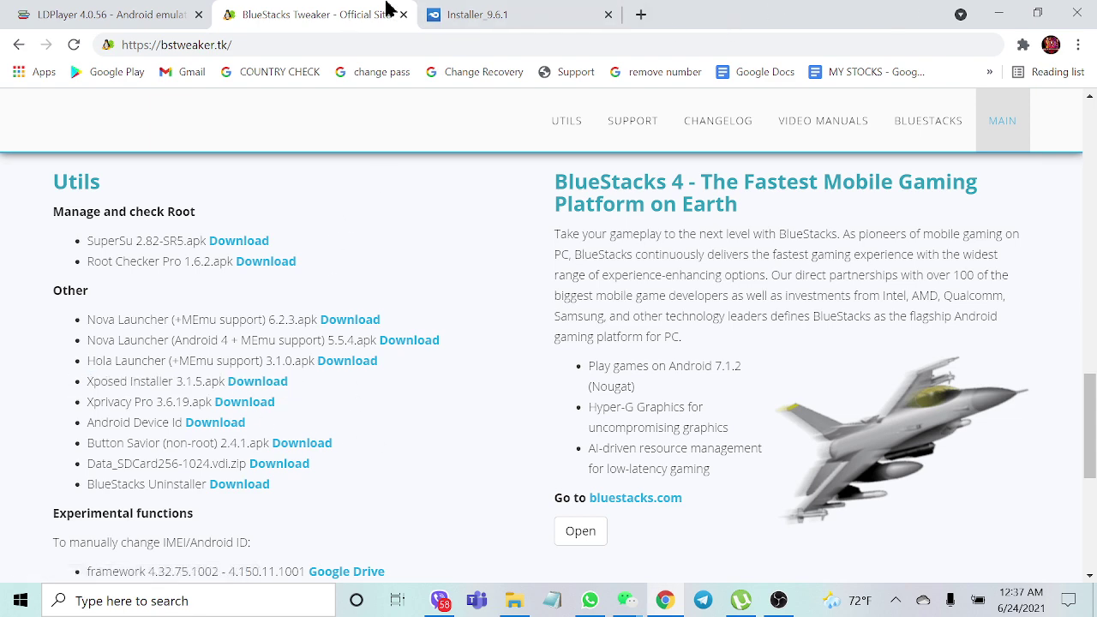
Review the MediaFire page for Installer_9.6.1 and recheck the LDPlayer 4.0.56 and BlueStacks Tweaker download pages.
left_click(480, 14)
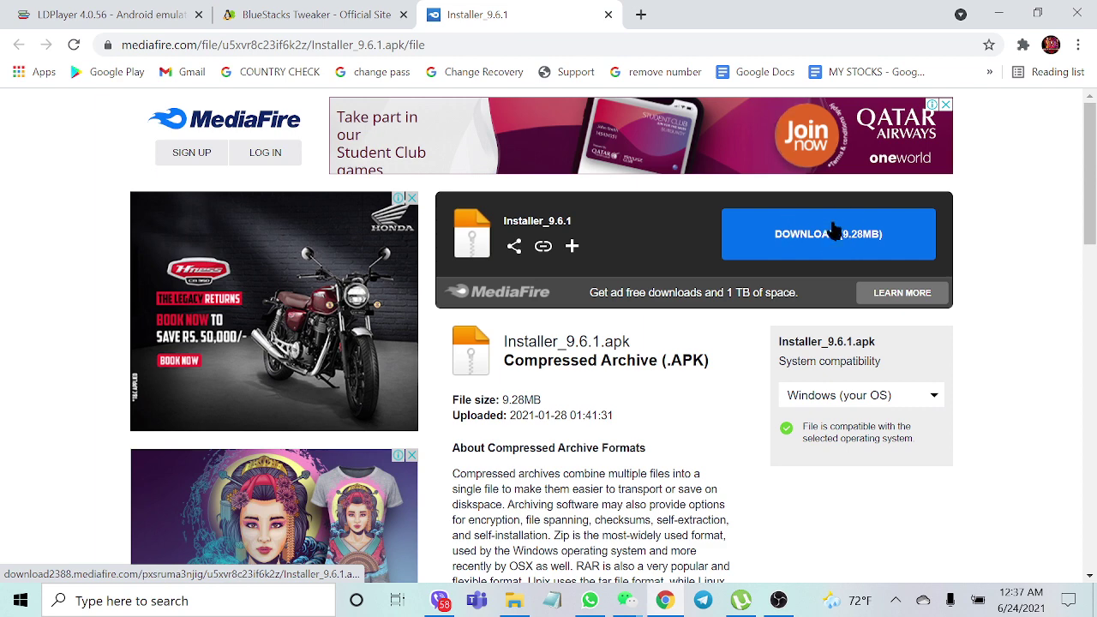
left_click(64, 19)
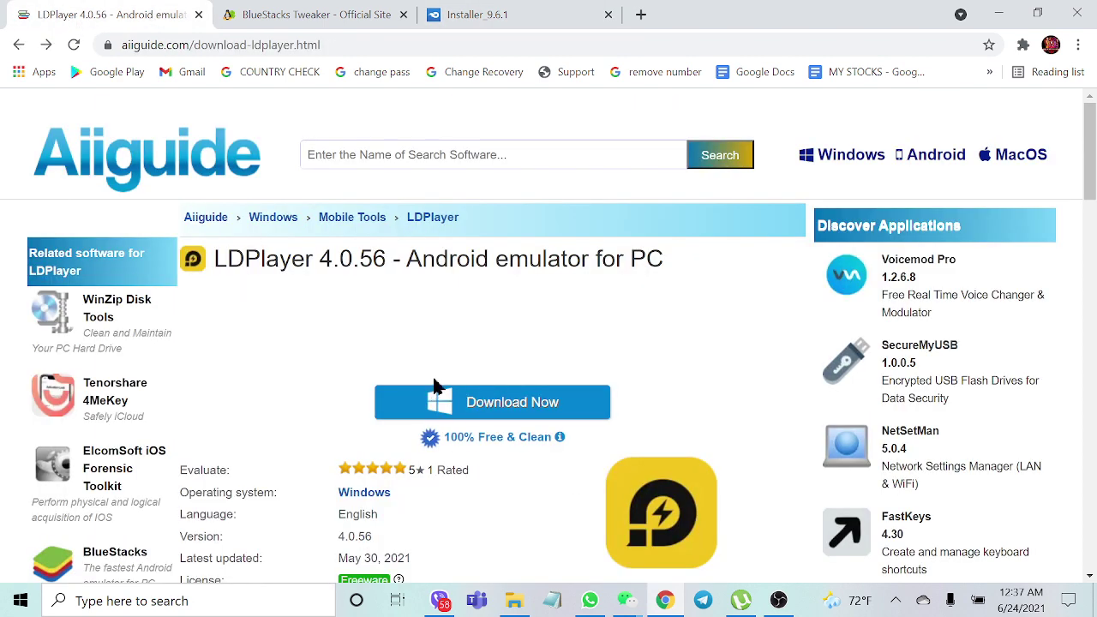
left_click_drag(385, 257, 292, 257)
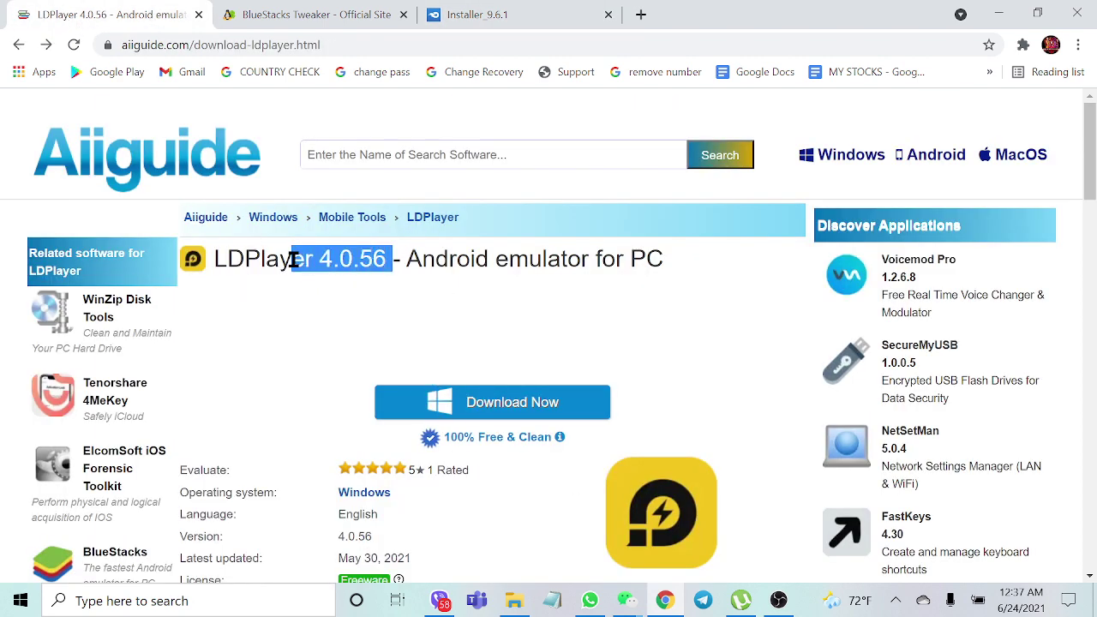
left_click(439, 296)
left_click(254, 15)
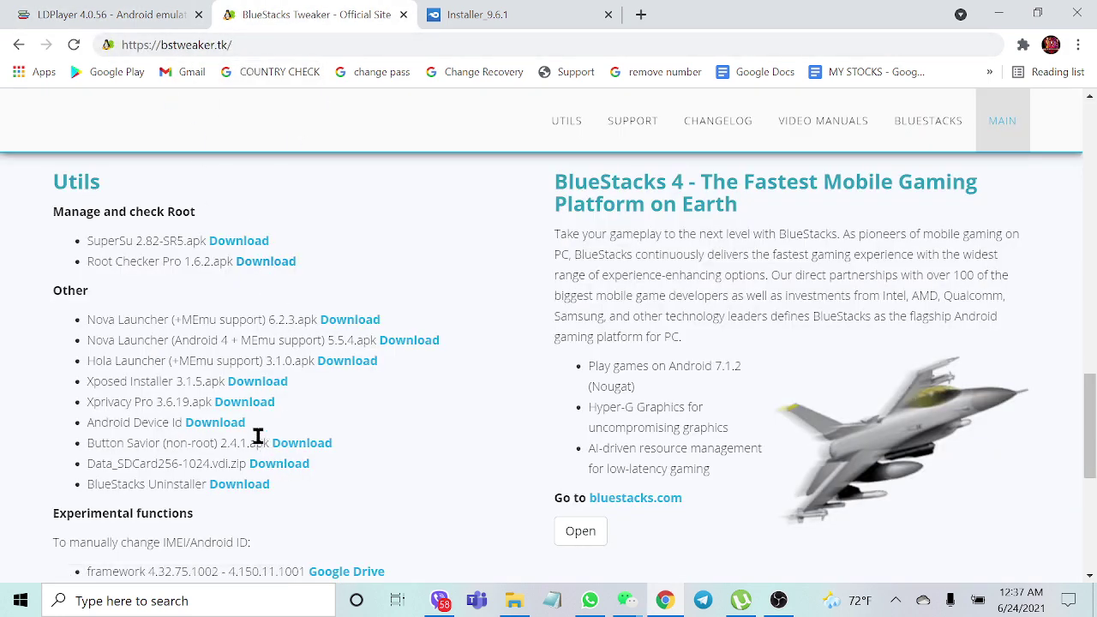
left_click(470, 17)
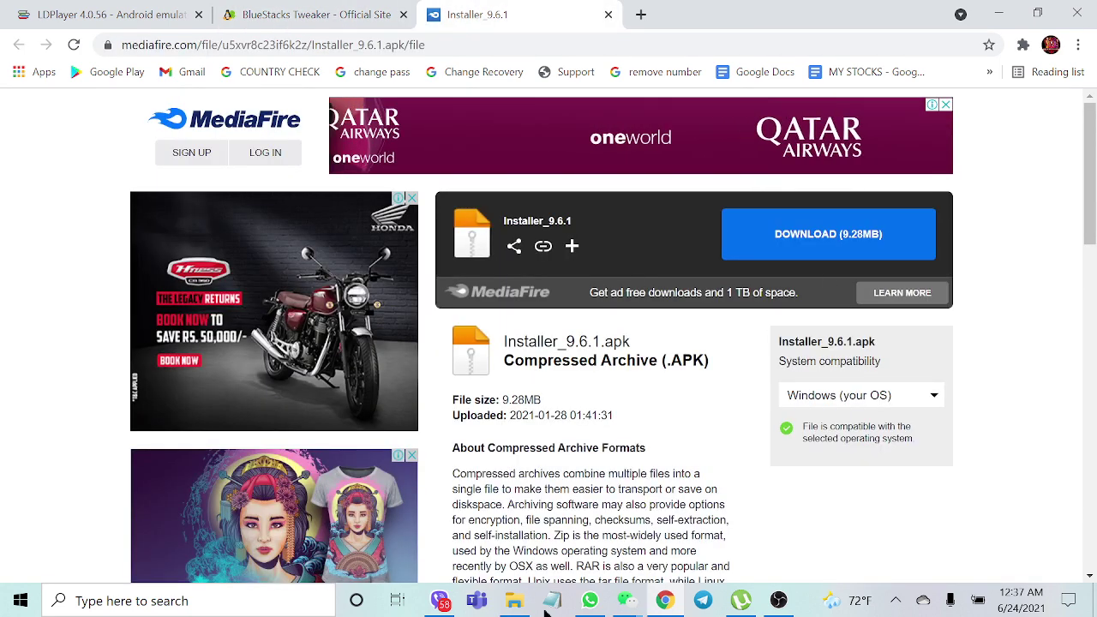
Switch to File Explorer's Downloads folder, run the LDPlayer_4.0.56 setup and start the installation.
left_click(998, 13)
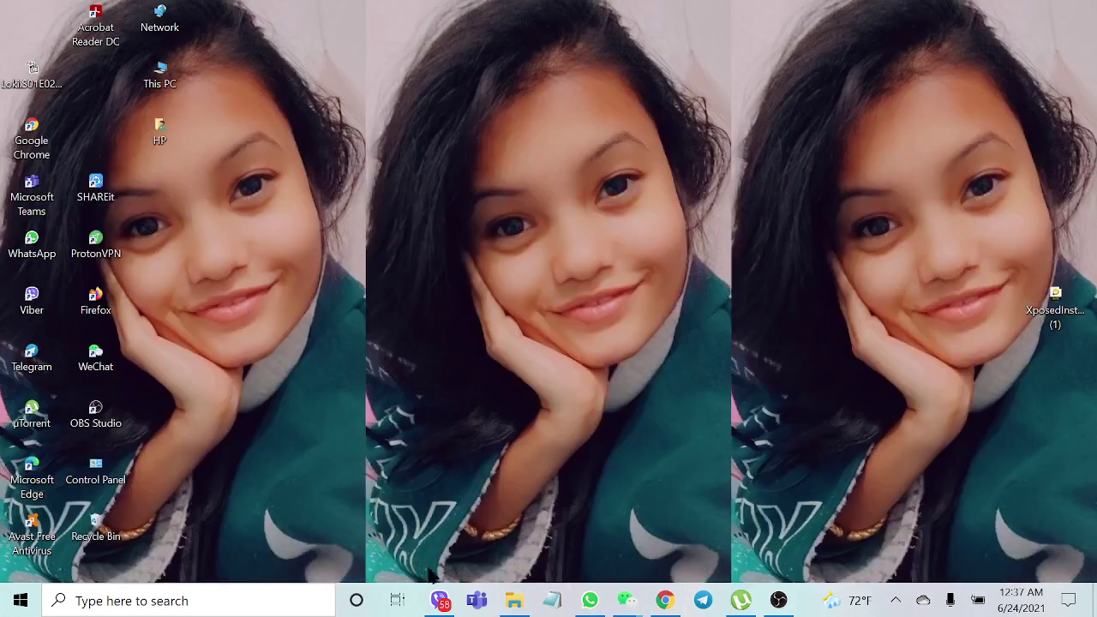
left_click(514, 600)
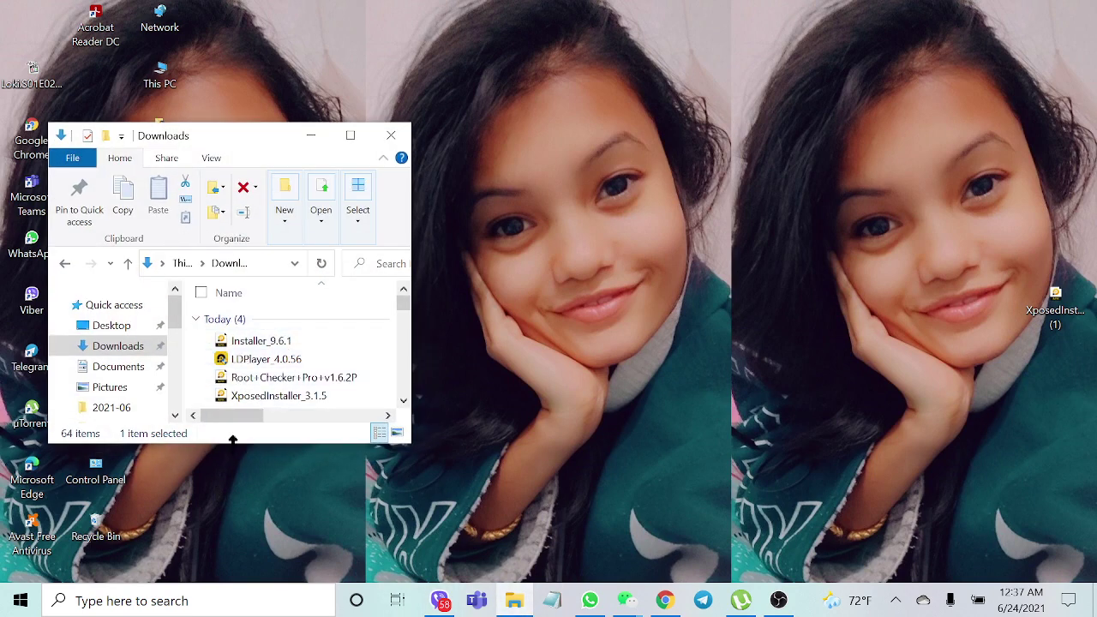
double_click(284, 360)
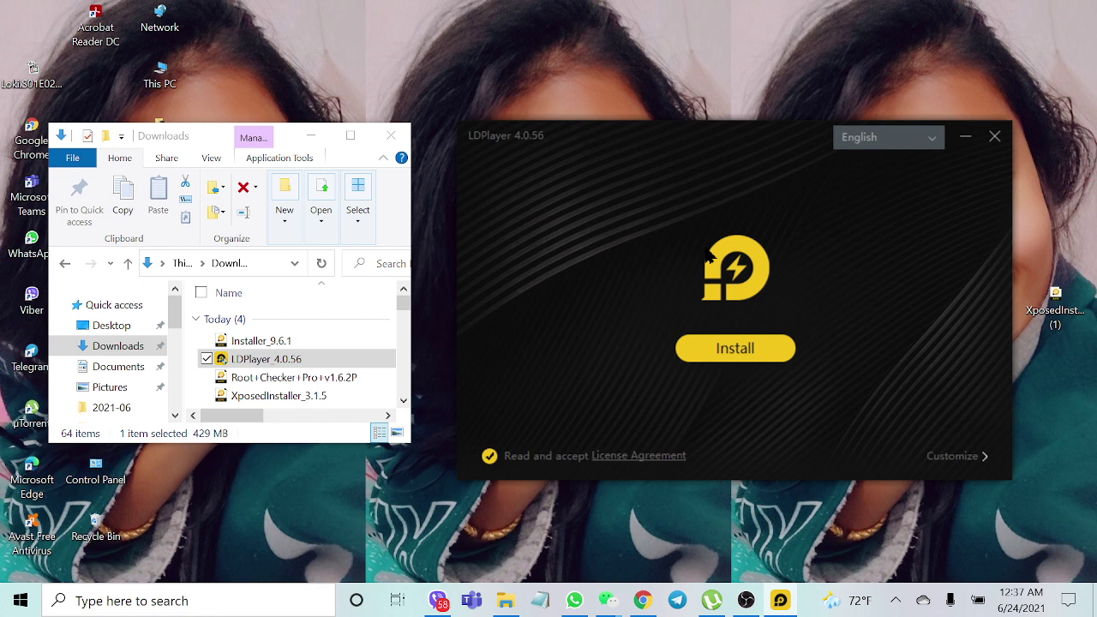
left_click(724, 348)
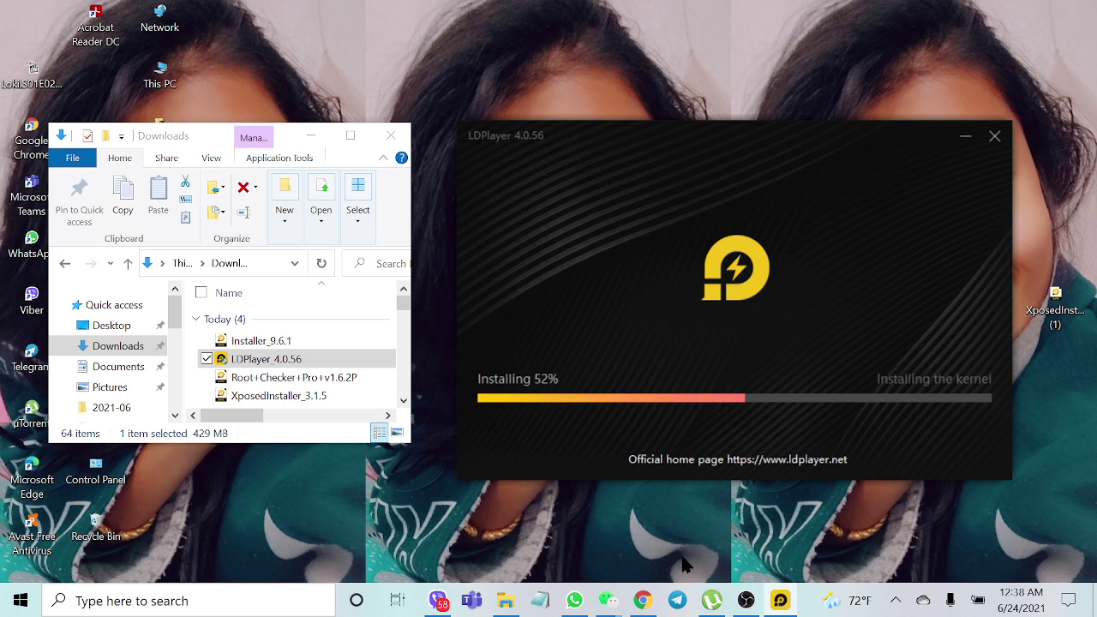
Pin LDPlayer_4.0.56 to the taskbar and launch the emulator from the finished installer.
right_click(775, 603)
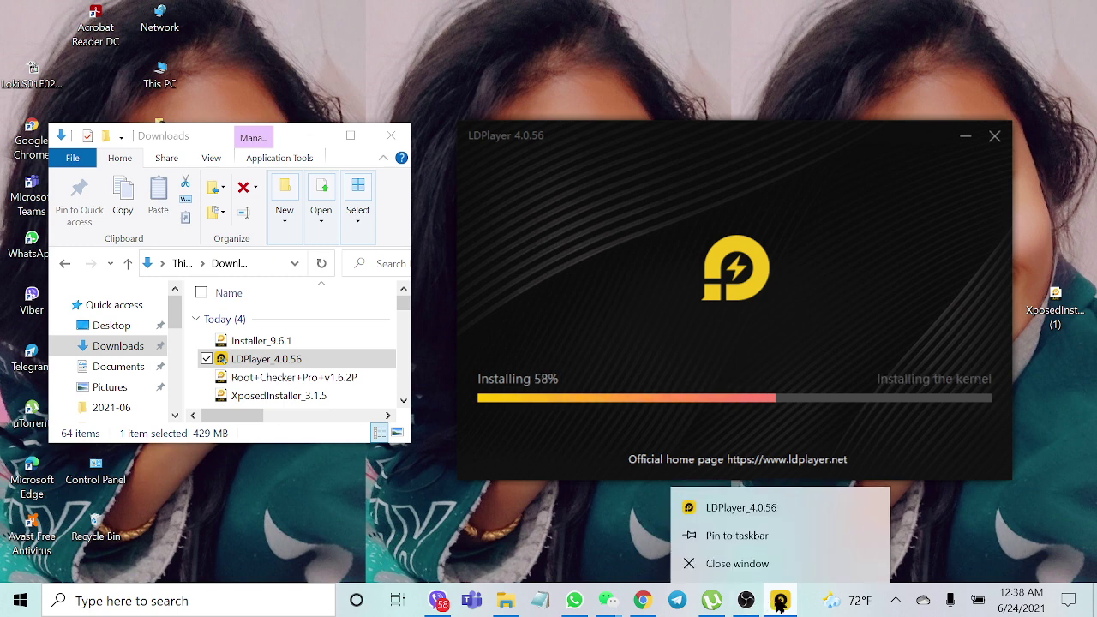
left_click(768, 538)
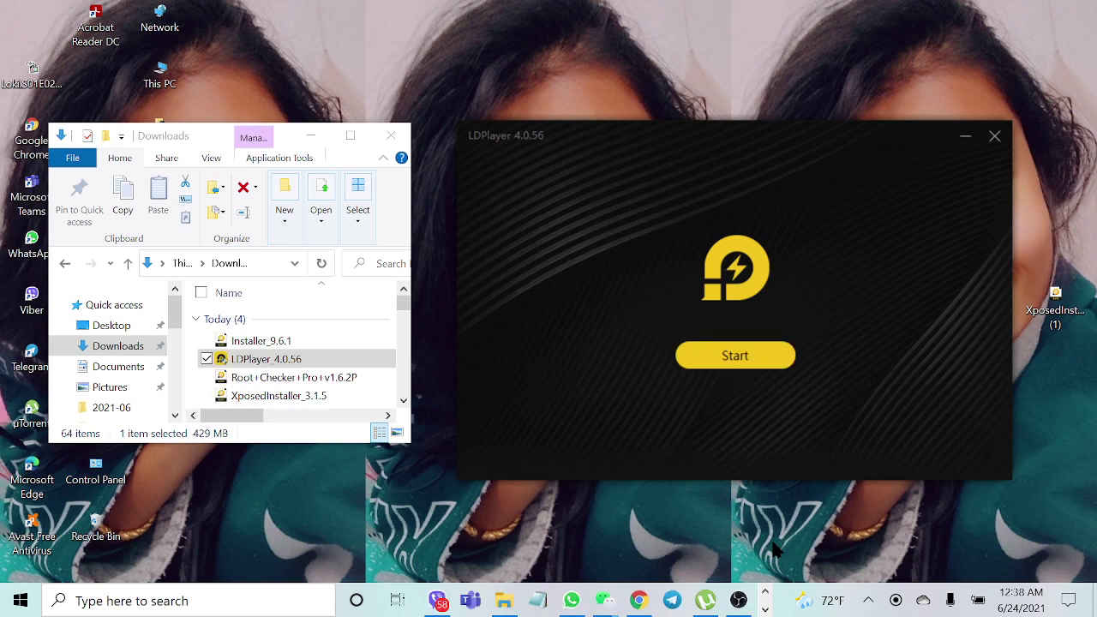
left_click(780, 356)
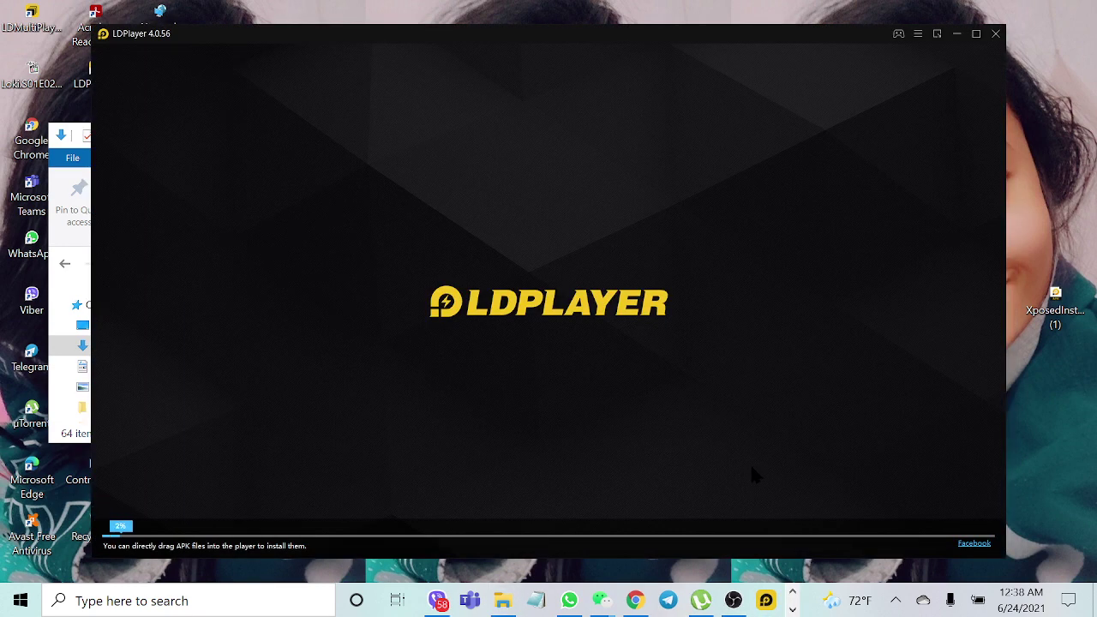
Arrange the Downloads window and the LDPlayer window side by side on the desktop.
left_click_drag(635, 43, 1012, 142)
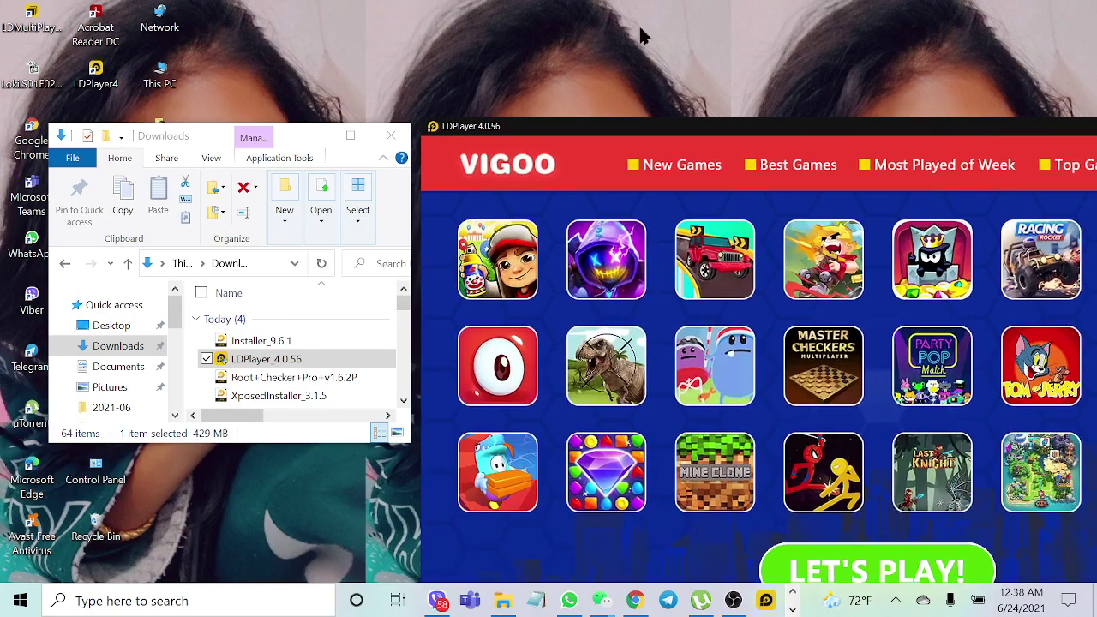
left_click_drag(203, 134, 161, 25)
left_click_drag(535, 130, 483, 36)
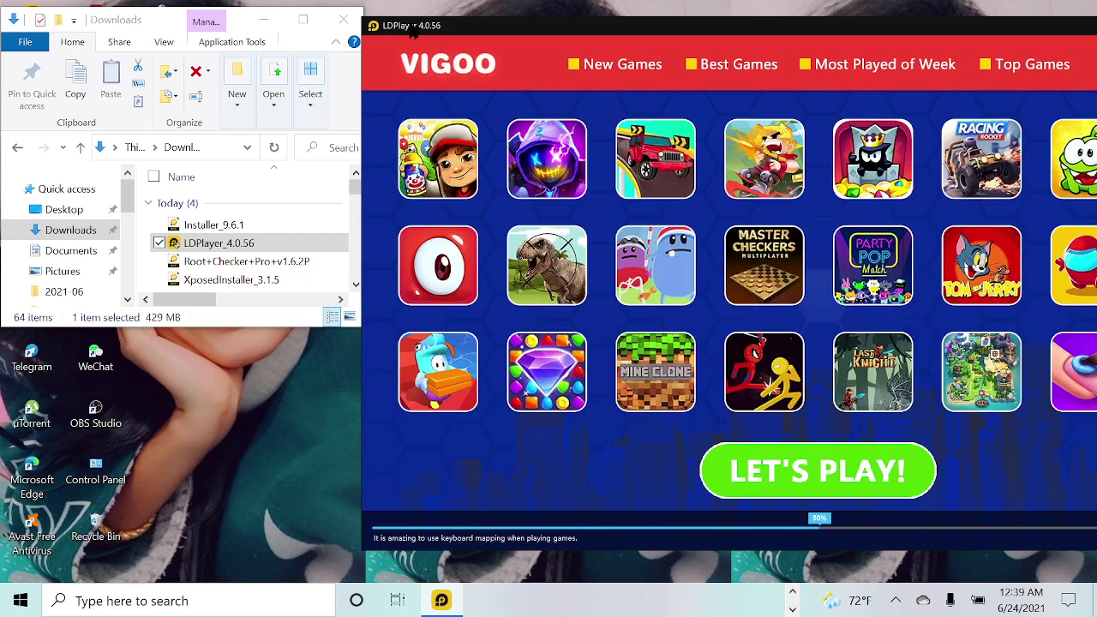
left_click_drag(459, 34, 474, 66)
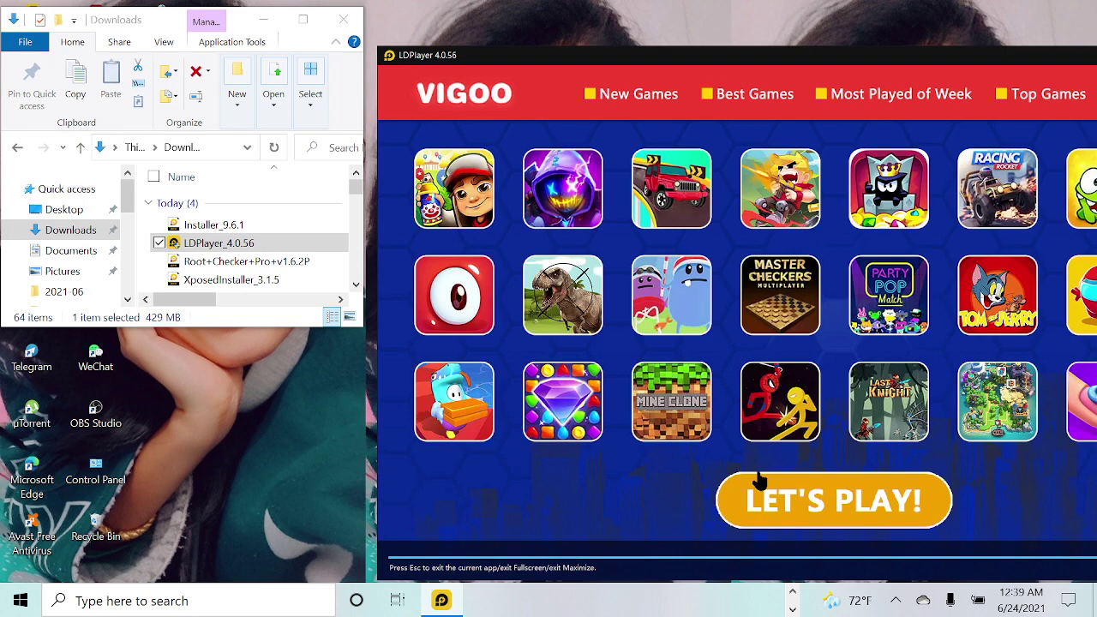
mouse_move(779, 57)
left_mouse_down()
mouse_move(467, 25)
mouse_move(506, 84)
mouse_move(624, 26)
mouse_move(518, 15)
mouse_move(575, 12)
mouse_move(627, 62)
mouse_move(796, 83)
mouse_move(781, 146)
mouse_move(768, 68)
left_mouse_up()
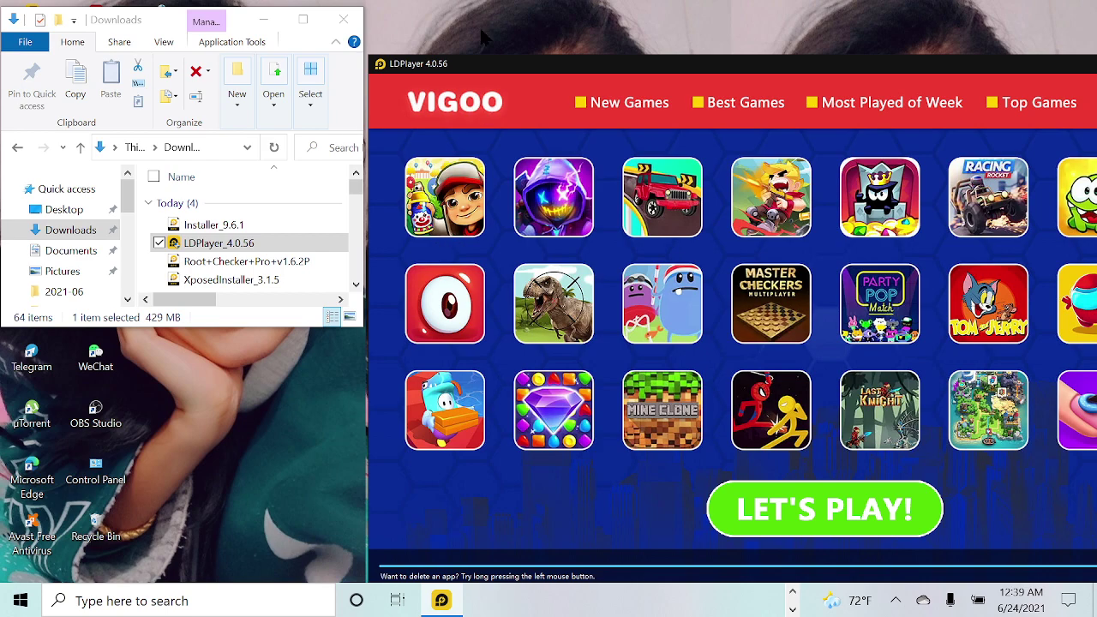
Dismiss the Avast virtualization notice, then reposition the LDPlayer window and make it smaller.
left_click_drag(462, 67, 139, 53)
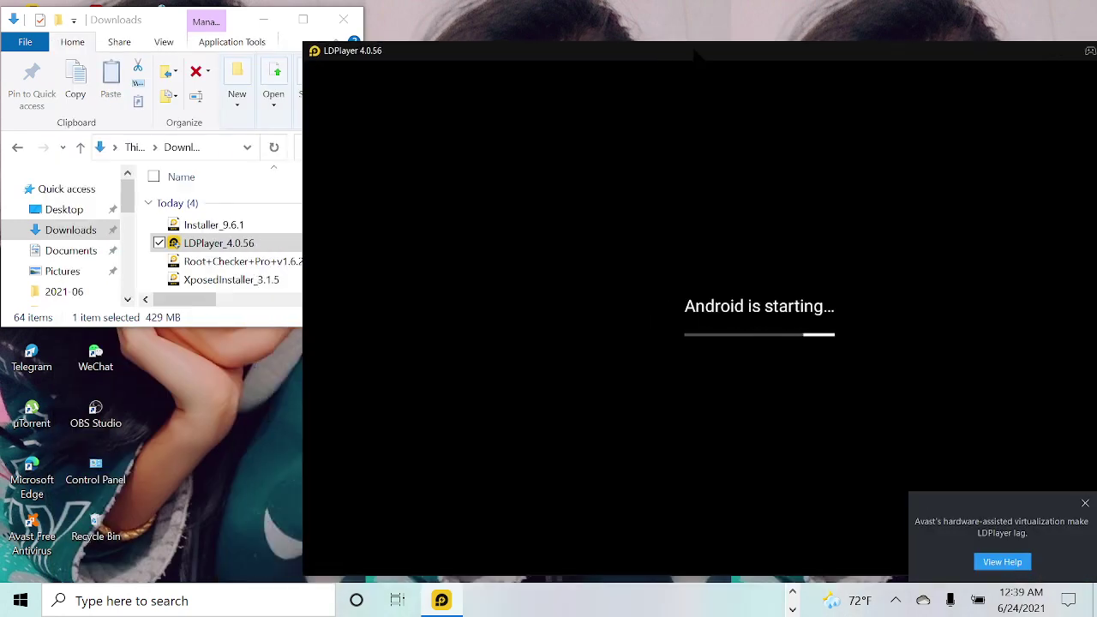
left_click_drag(583, 88, 594, 44)
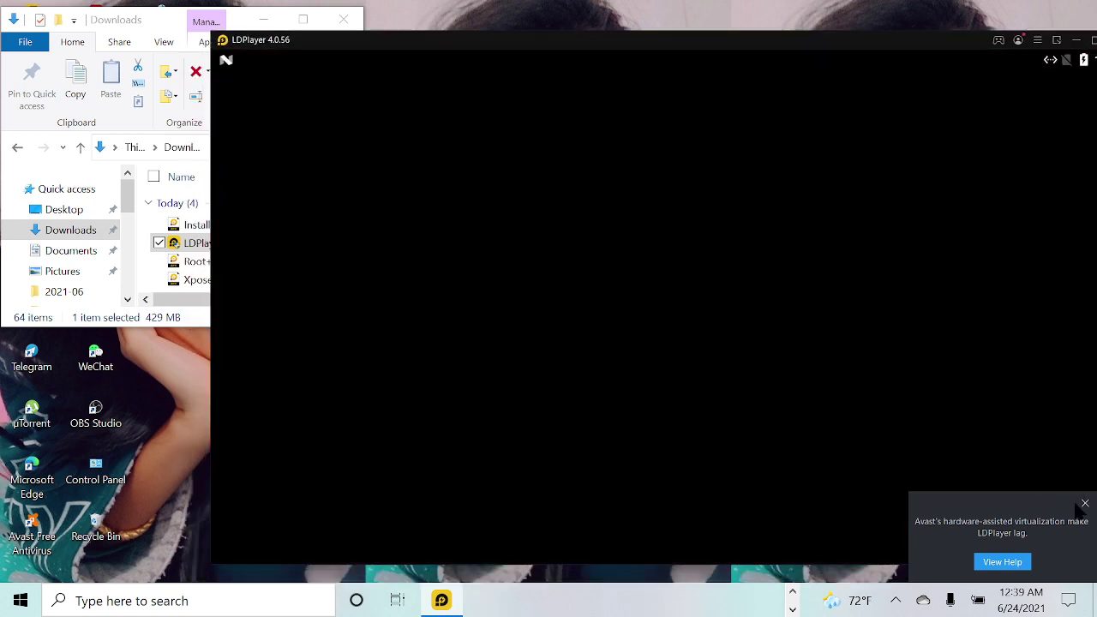
left_click(1084, 504)
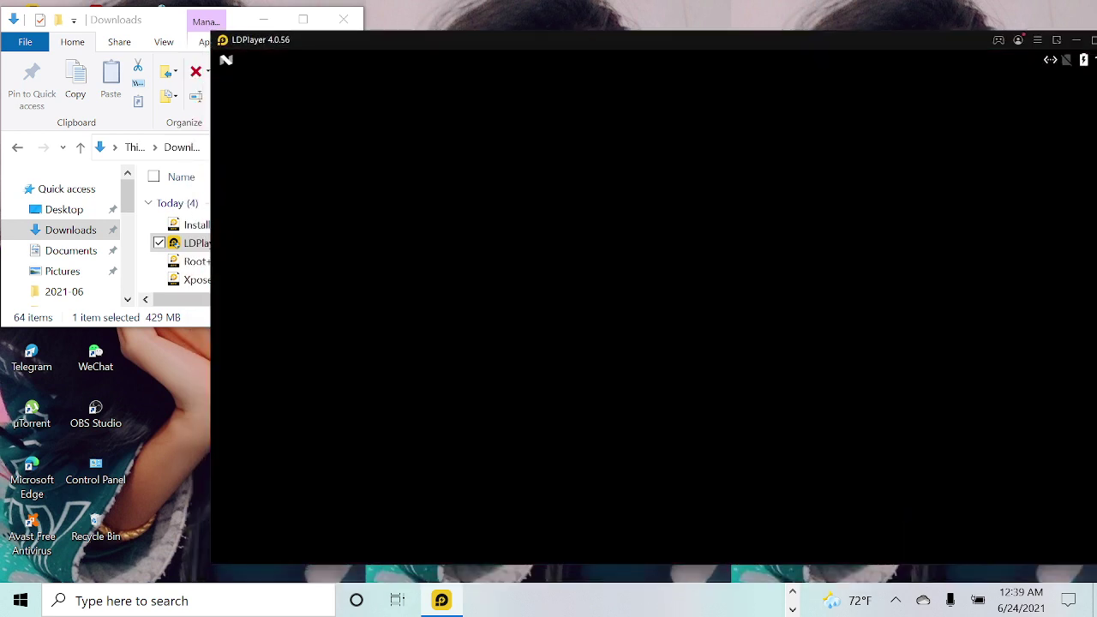
left_click_drag(469, 45, 415, 31)
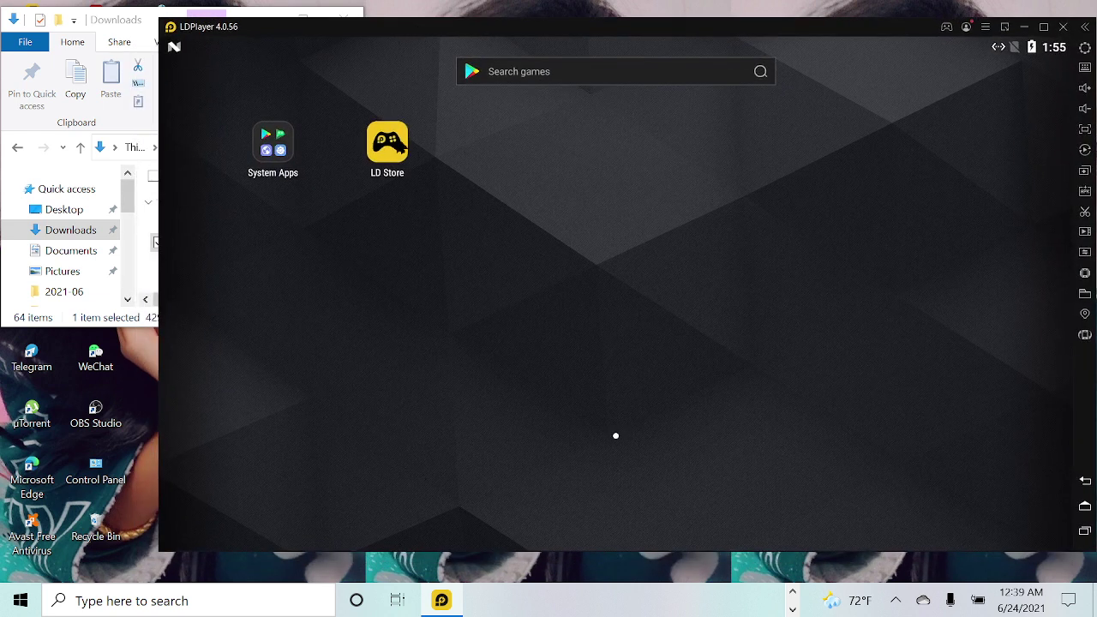
left_click_drag(465, 17, 558, 42)
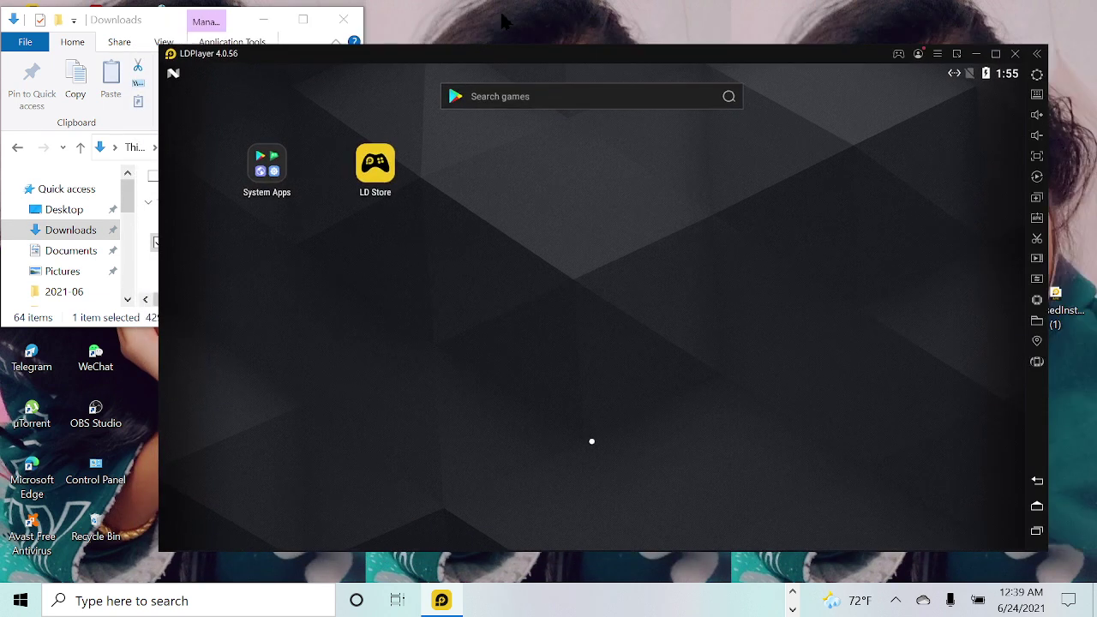
Take Play Store out of the System Apps folder onto the home screen and move LDPlayer clear of the Downloads window.
left_click(267, 156)
left_click_drag(255, 194, 487, 170)
left_click_drag(407, 60, 615, 45)
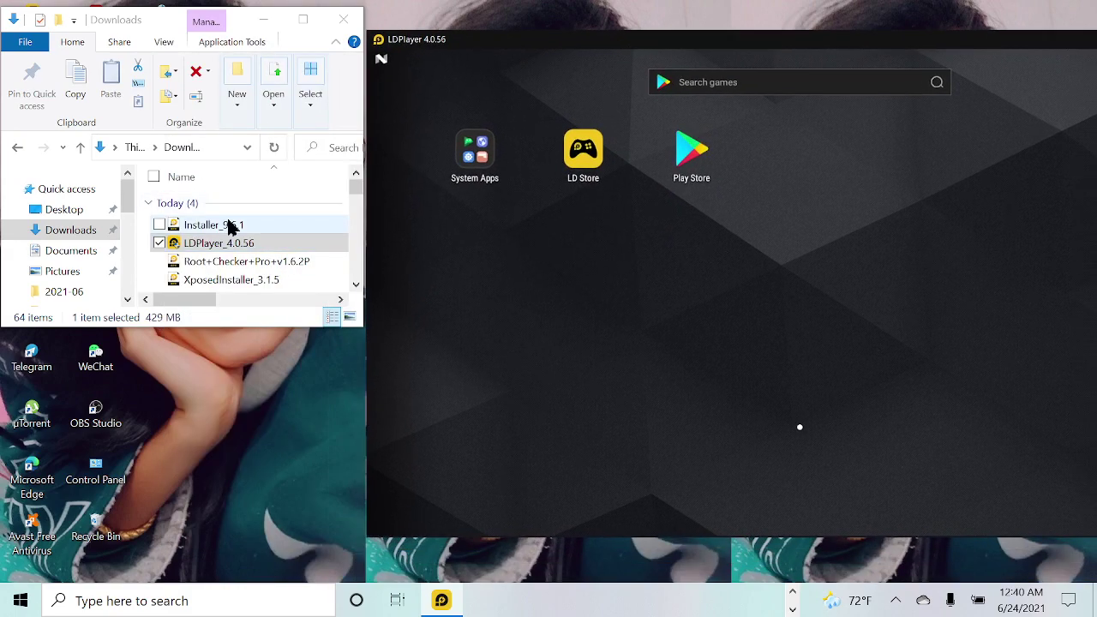
Install Installer_9.6.1 and Root+Checker+Pro+v1.6.2P from the Downloads folder into LDPlayer.
left_click_drag(228, 223, 797, 221)
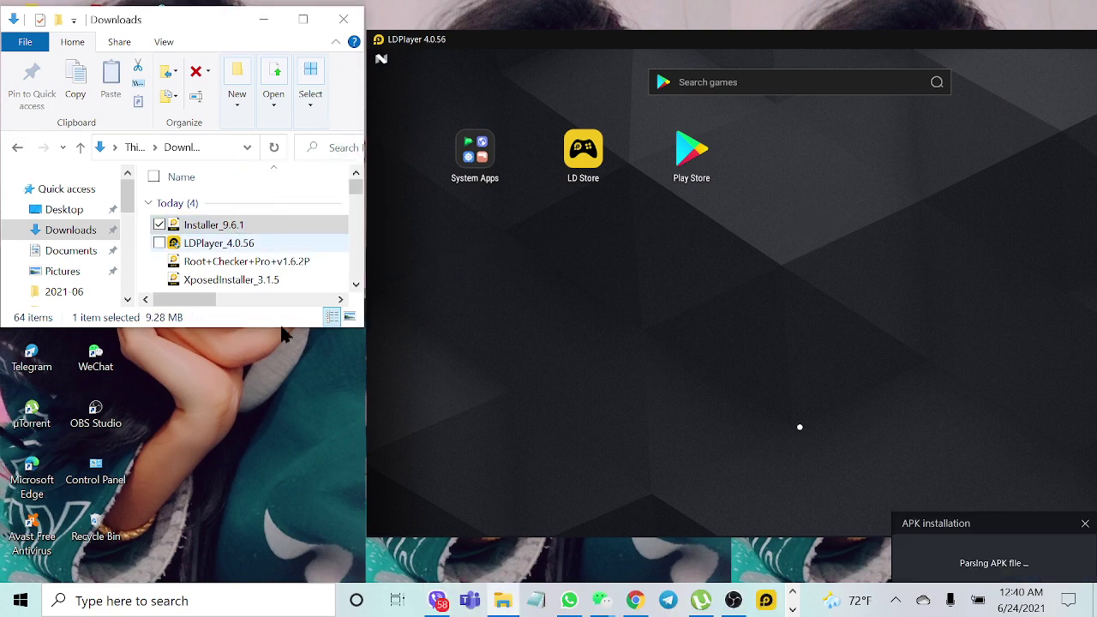
left_click_drag(277, 249, 230, 261)
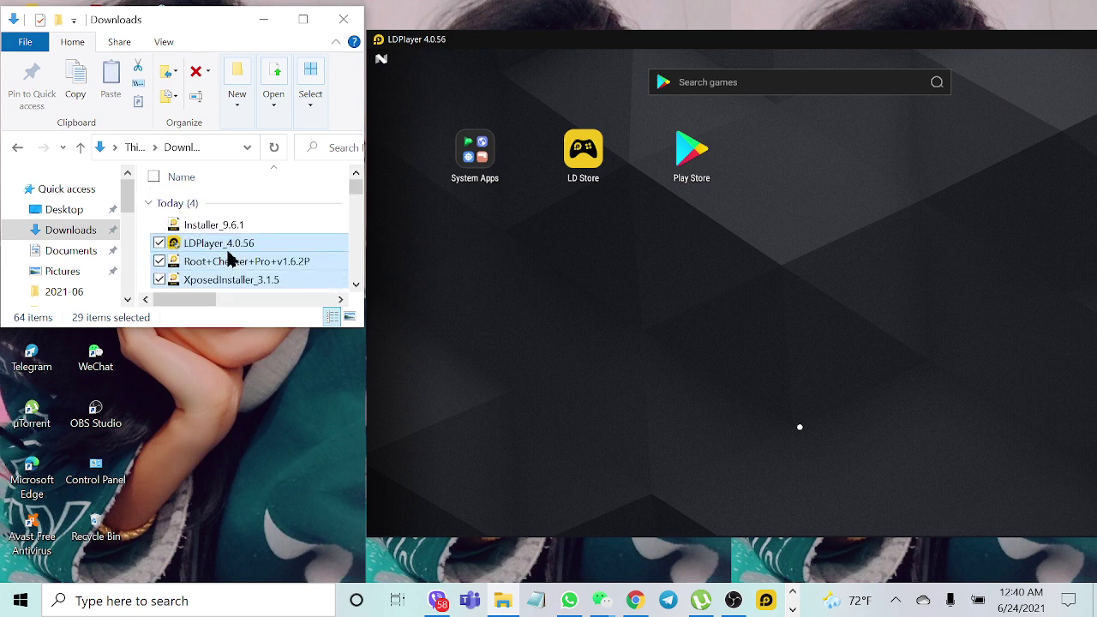
left_click(355, 224)
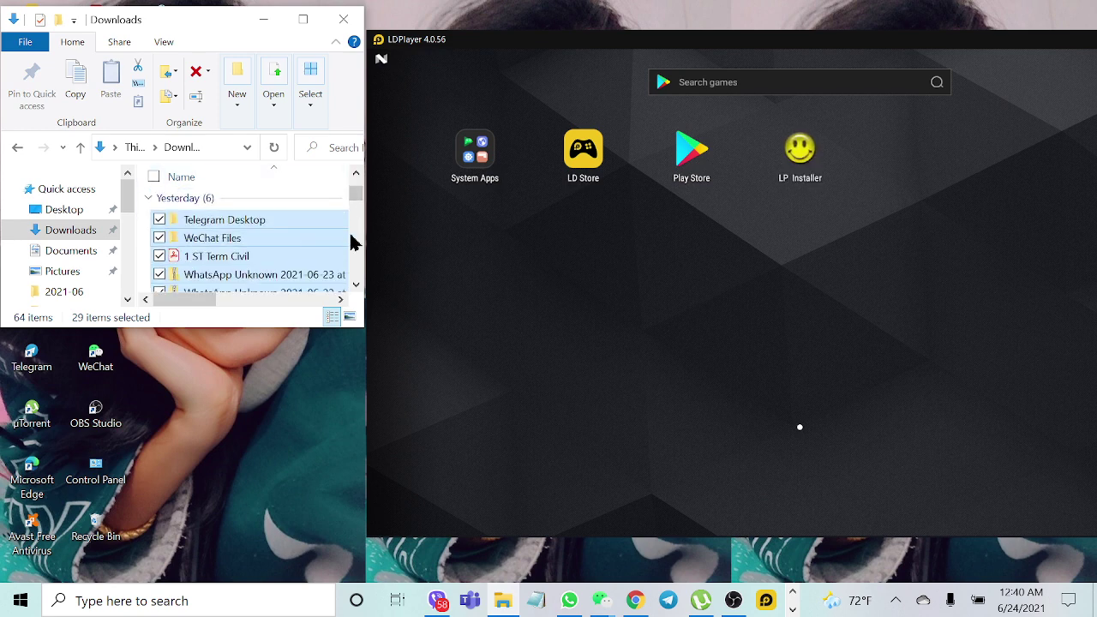
scroll(358, 199, "up", 2)
left_click(221, 260)
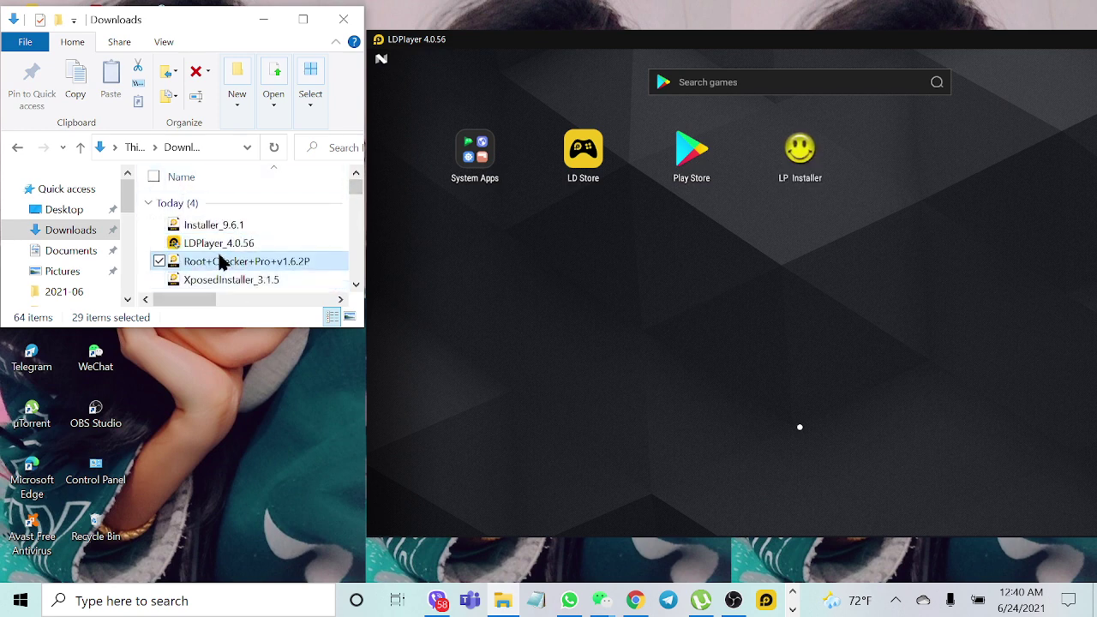
left_click_drag(220, 260, 902, 178)
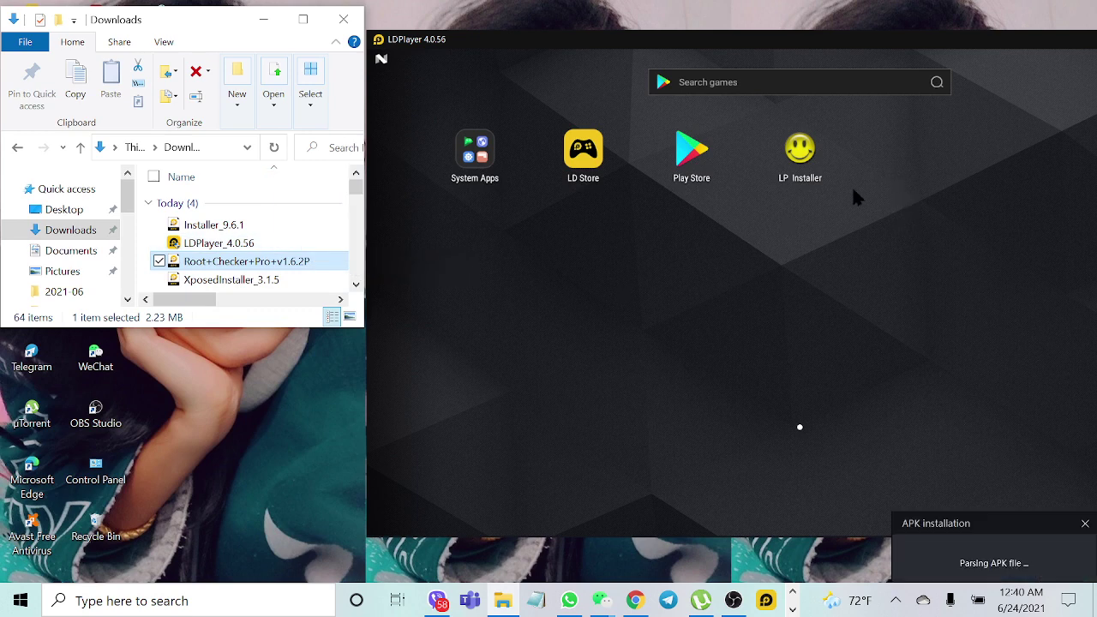
Install XposedInstaller_3.1.5 from the Downloads folder into LDPlayer and clear the Downloads window off the desktop.
left_click(289, 282)
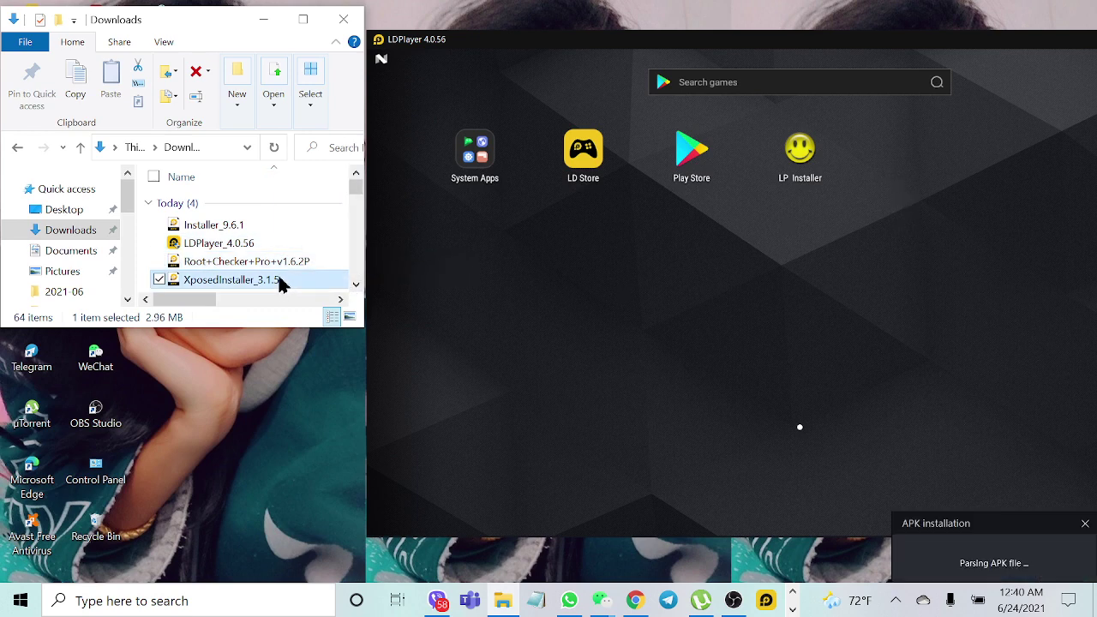
left_click_drag(297, 289, 697, 250)
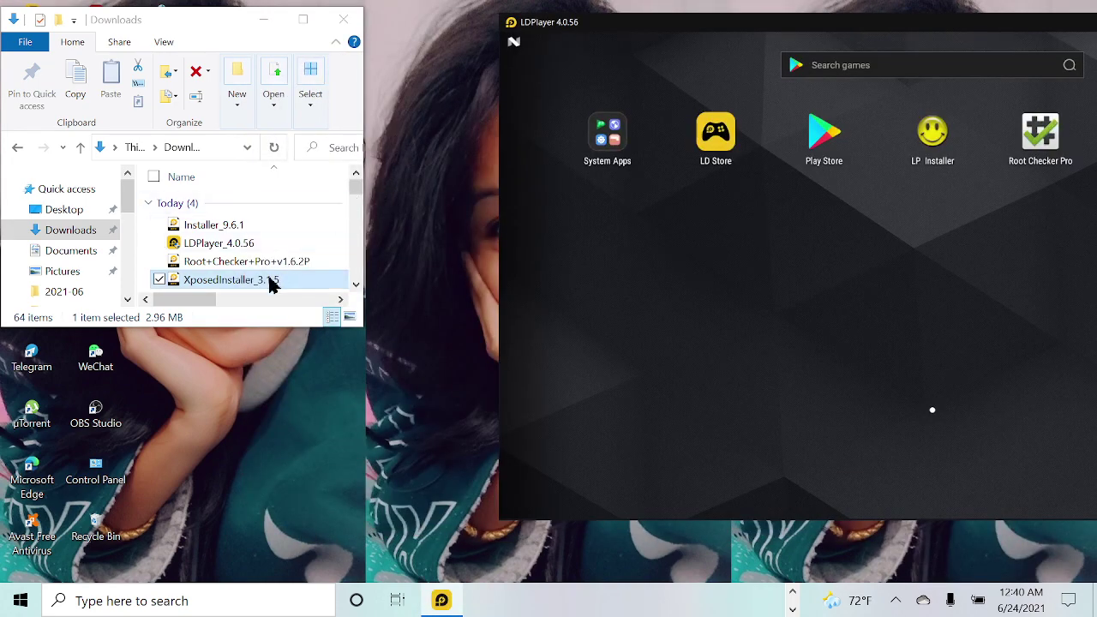
left_click_drag(269, 280, 572, 267)
left_click_drag(808, 248, 808, 244)
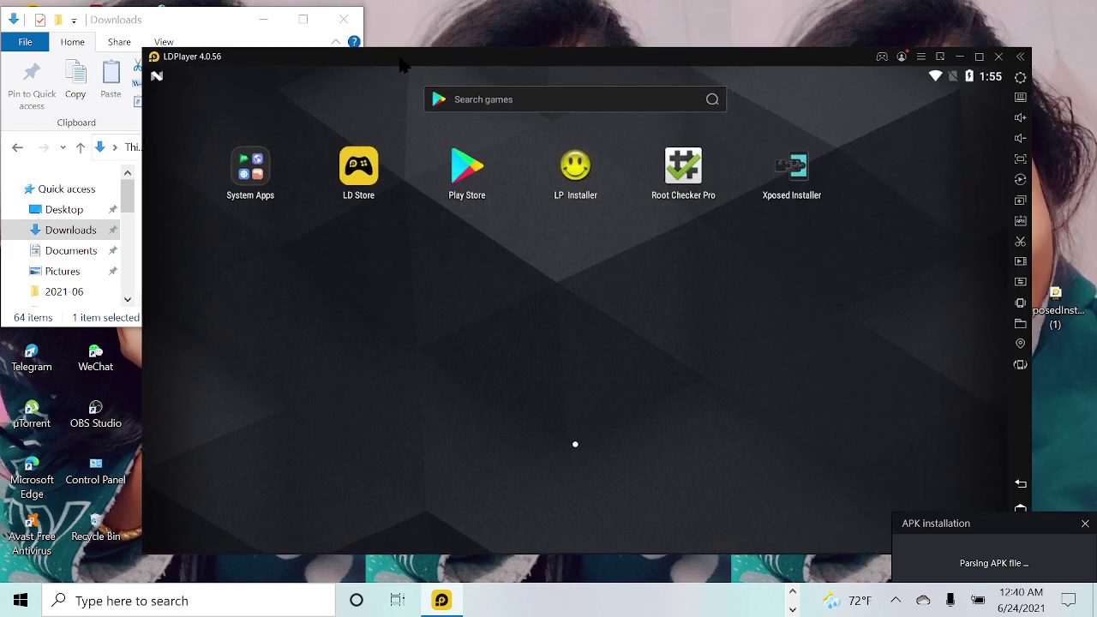
left_click(282, 19)
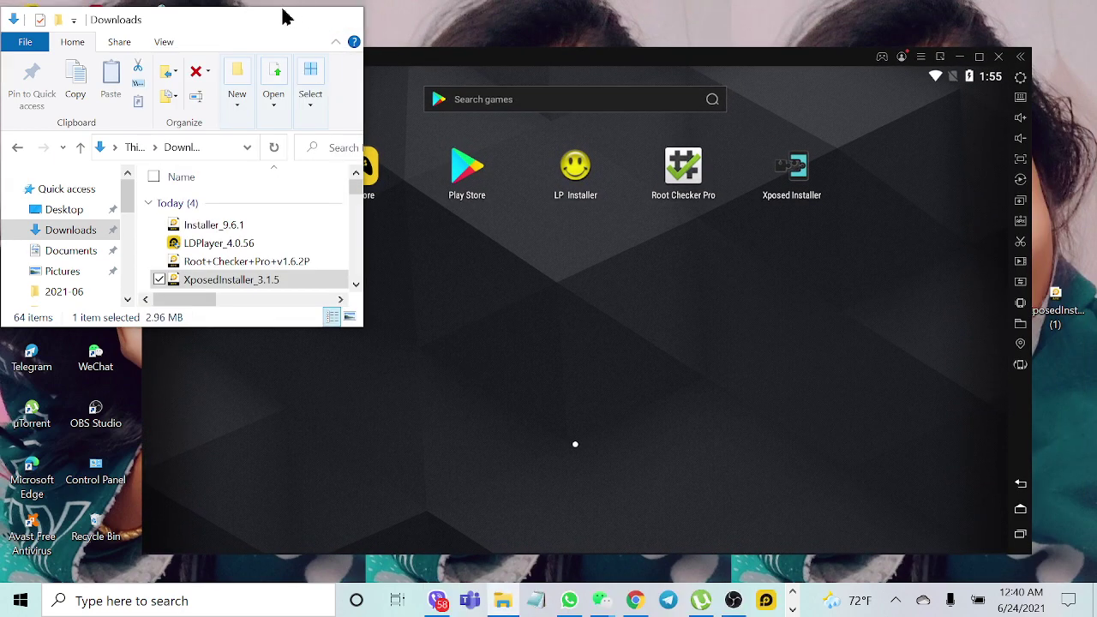
left_click(264, 23)
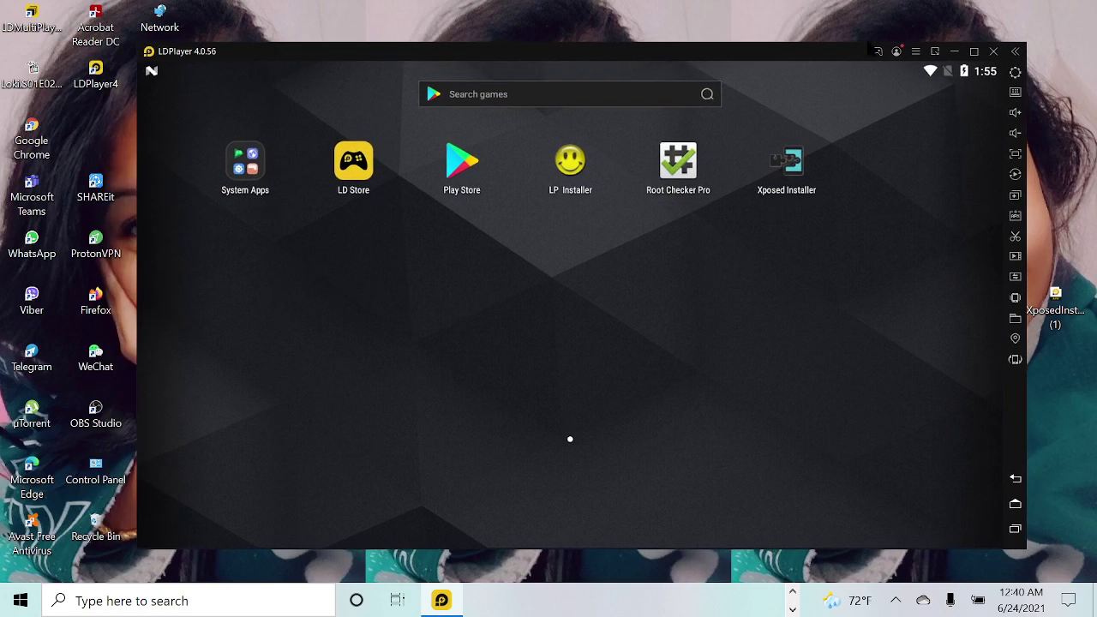
Enable root permission in LDPlayer's other settings, save the settings and restart the player immediately.
left_click(1014, 72)
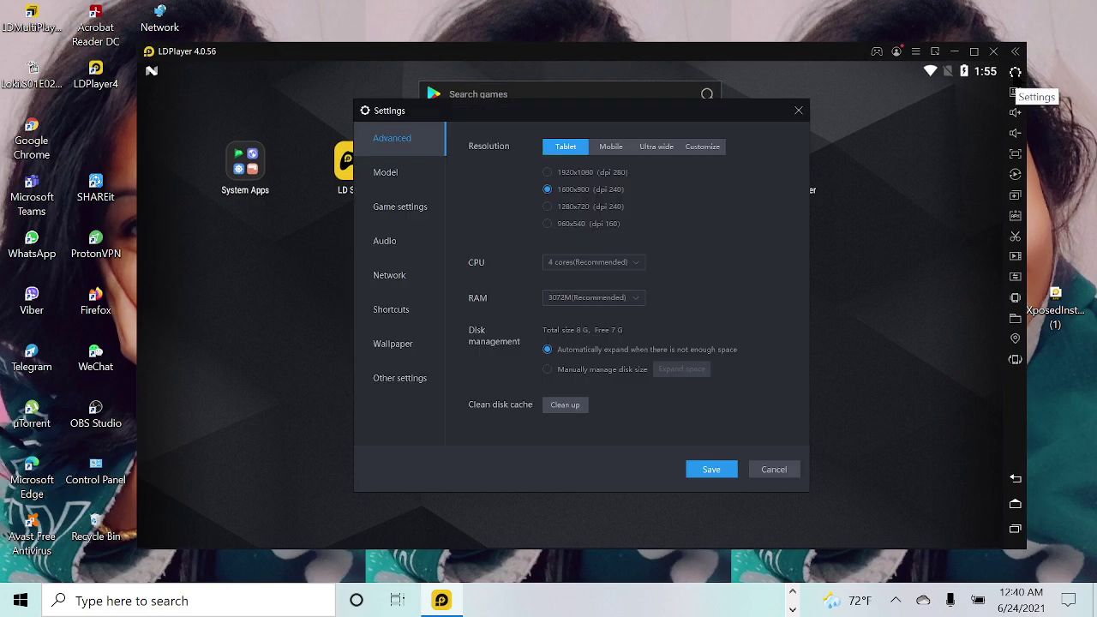
left_click(422, 382)
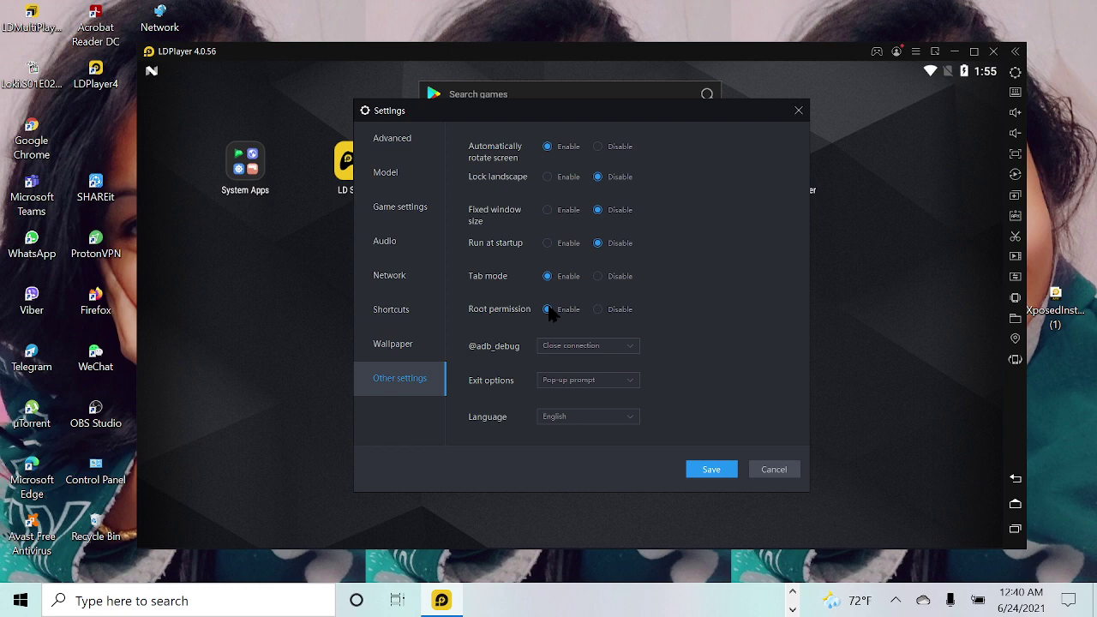
left_click(722, 468)
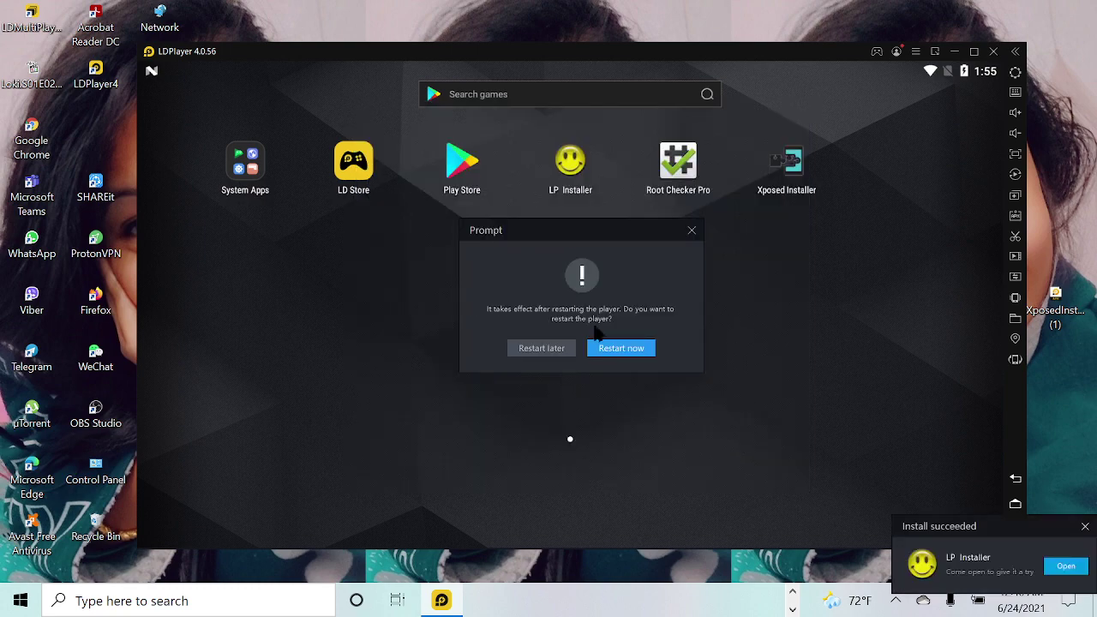
left_click(619, 348)
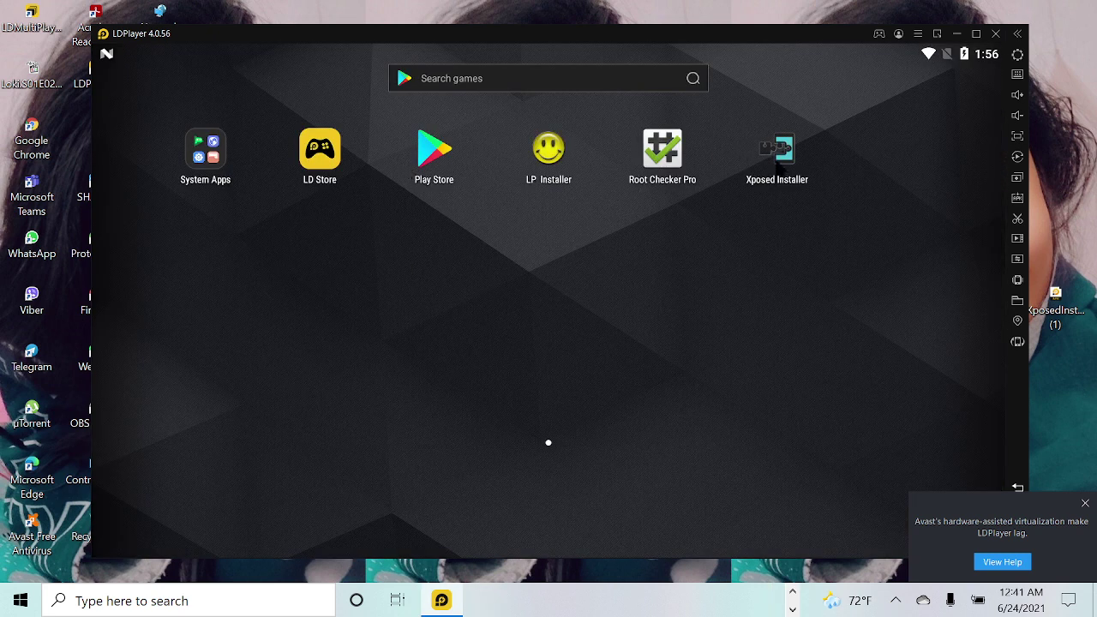
Accept Root Checker Pro's disclaimer and verify root, allowing Superuser access with the choice remembered forever.
left_click(666, 158)
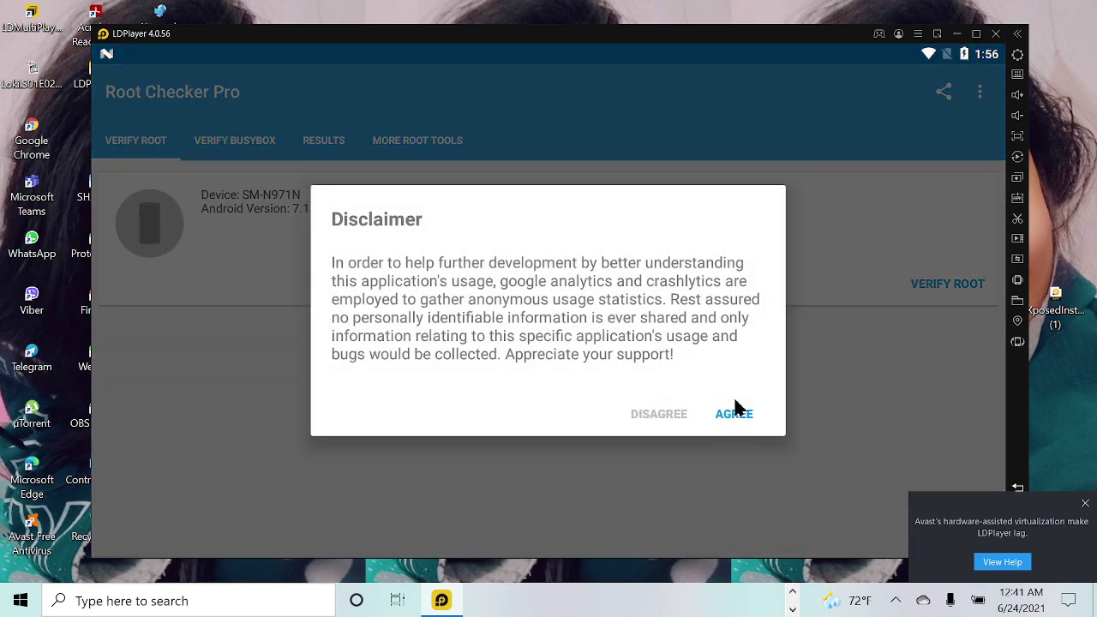
left_click(735, 411)
left_click(757, 432)
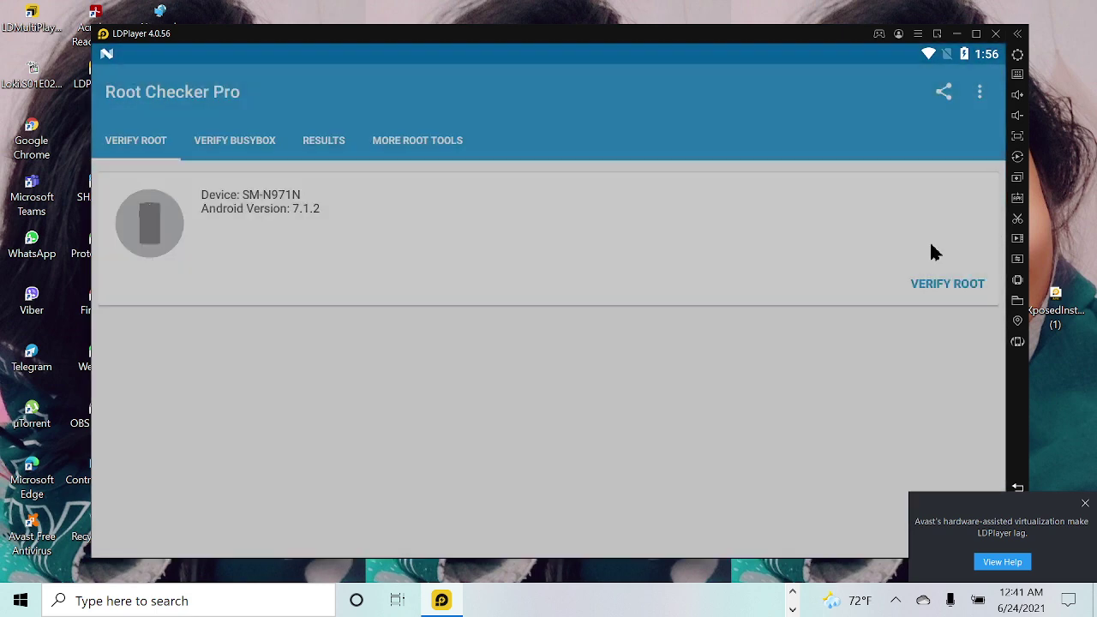
left_click(940, 281)
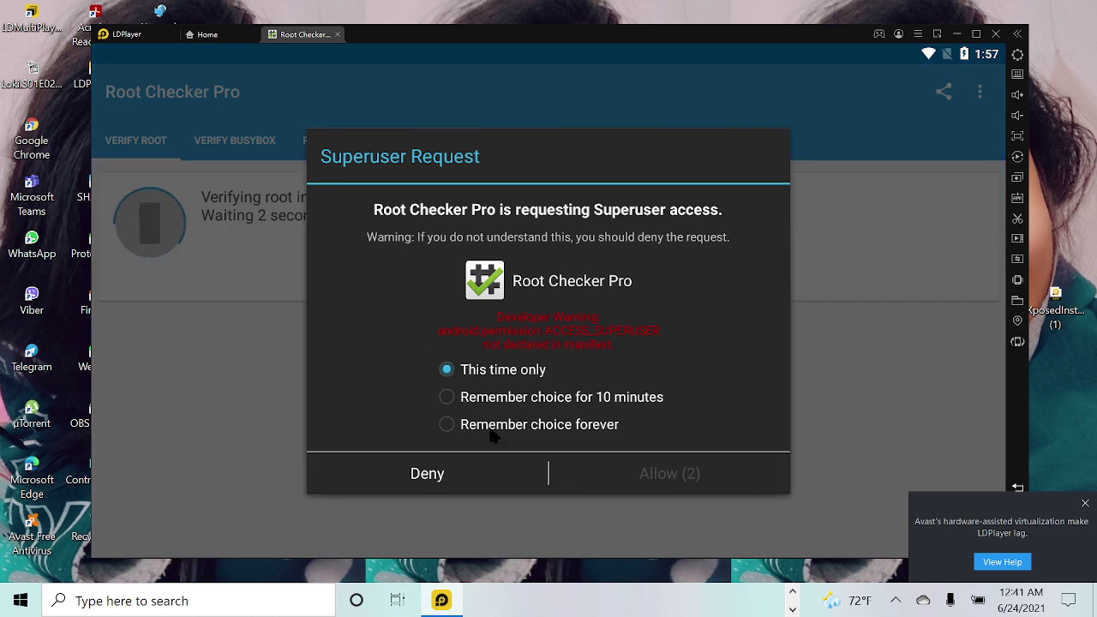
left_click(447, 424)
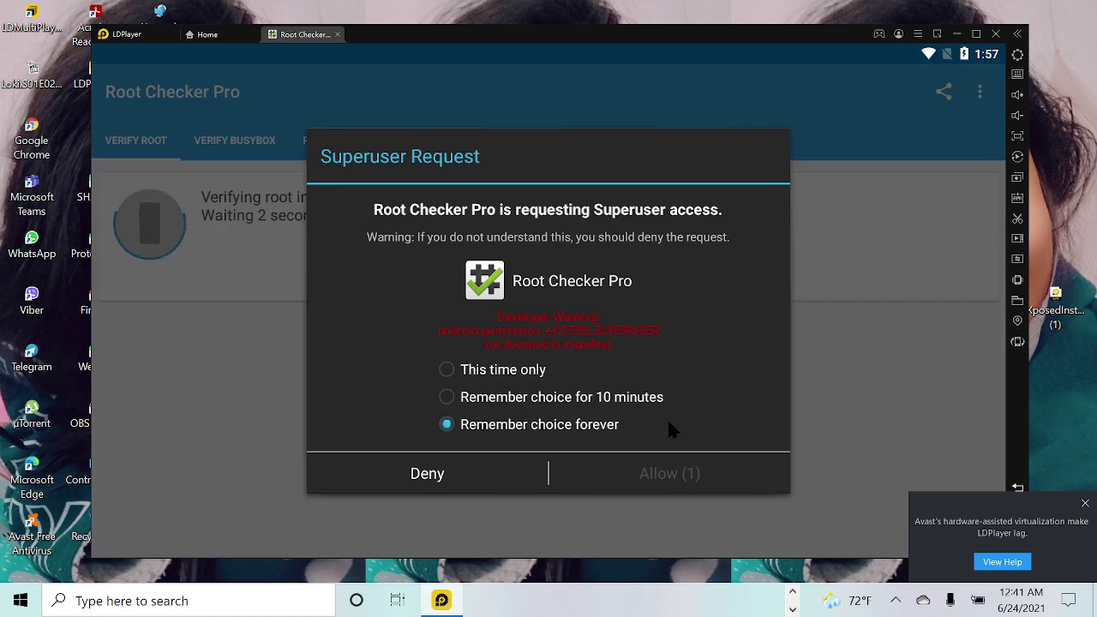
left_click(658, 478)
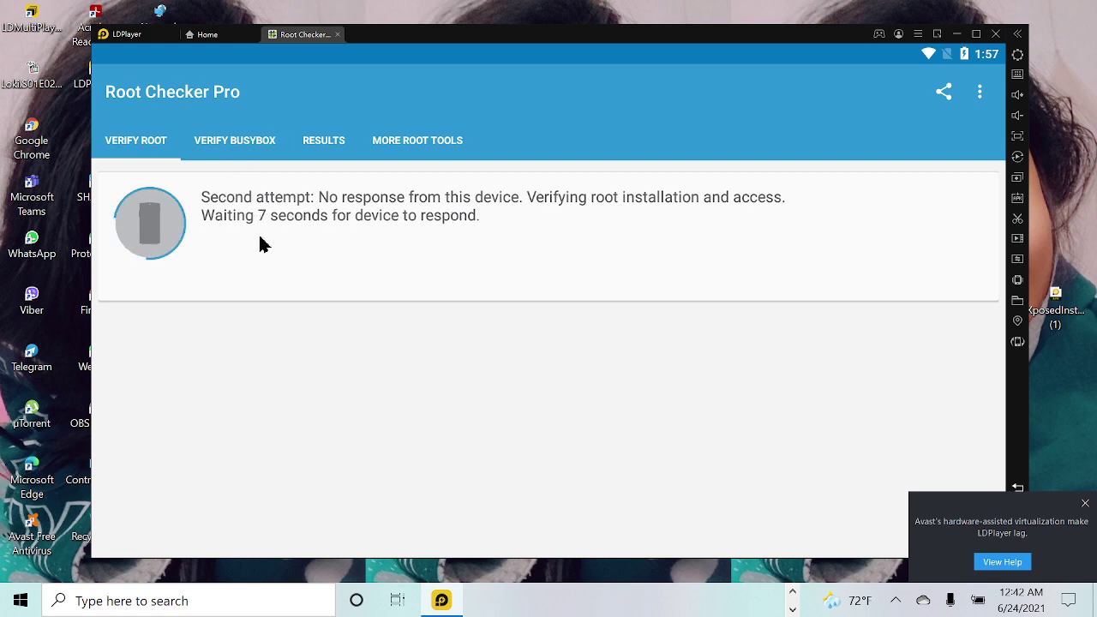
Dismiss the Avast virtualization notice, then check the root verification result and close Root Checker Pro.
left_click(1084, 503)
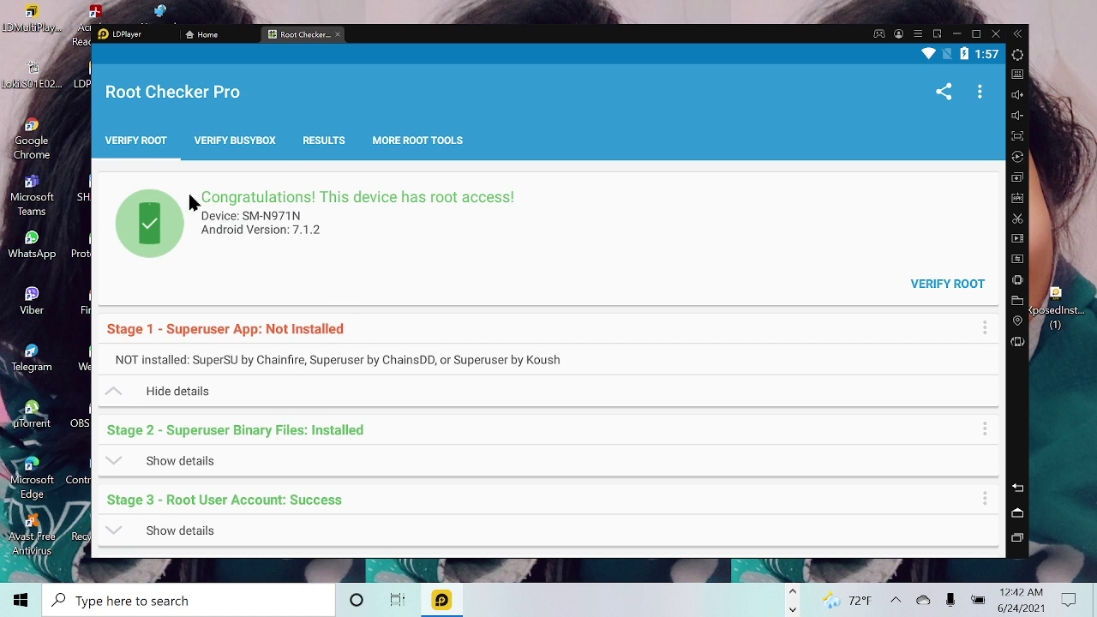
left_click_drag(248, 203, 337, 196)
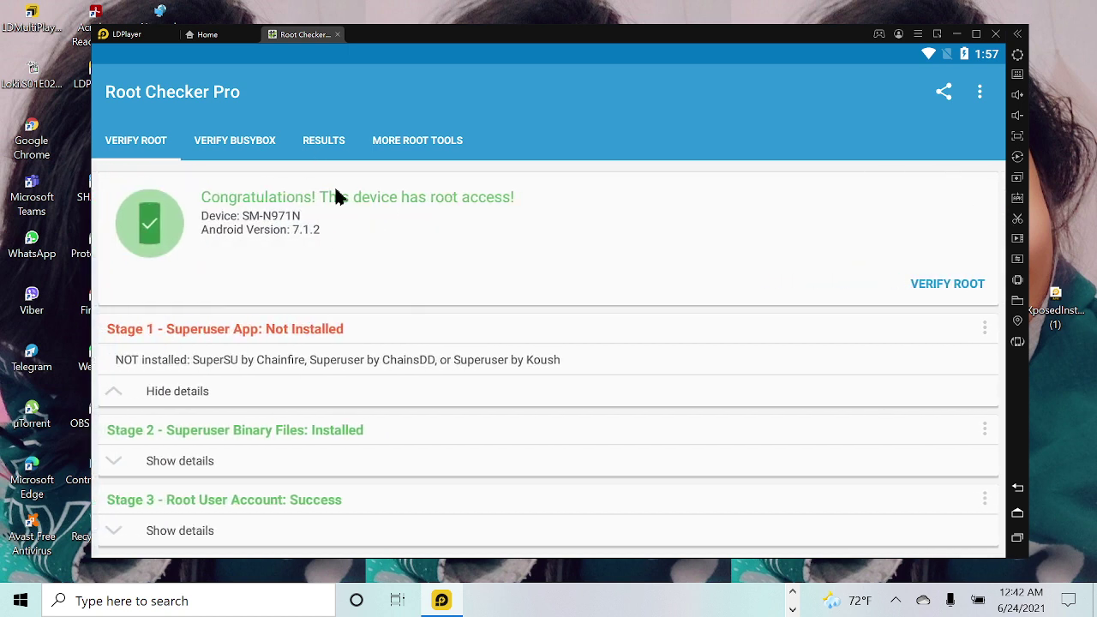
left_click(336, 34)
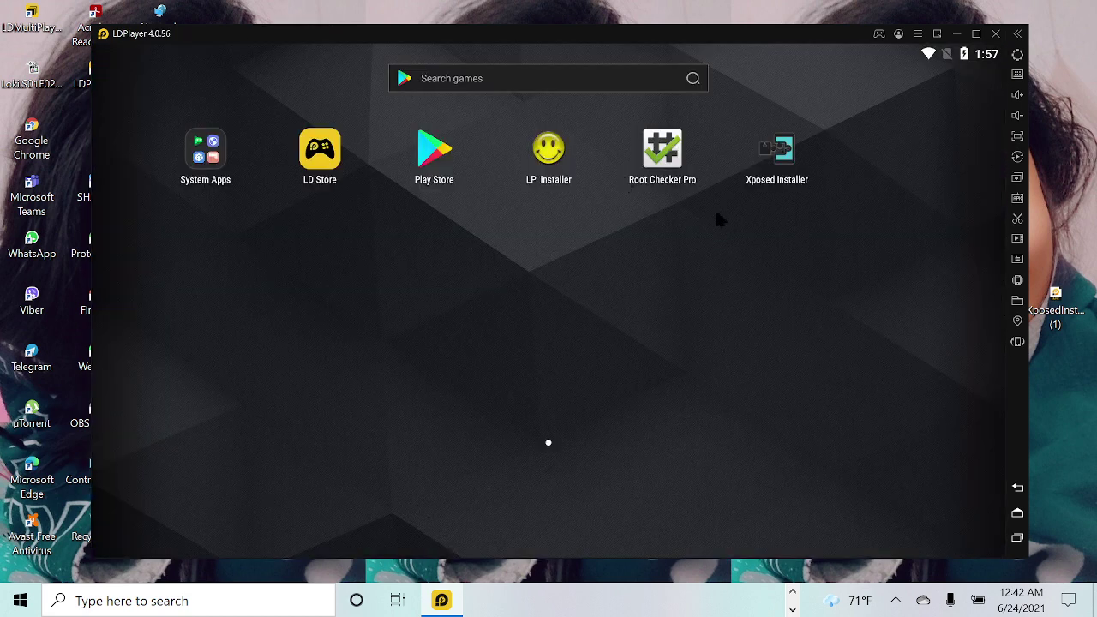